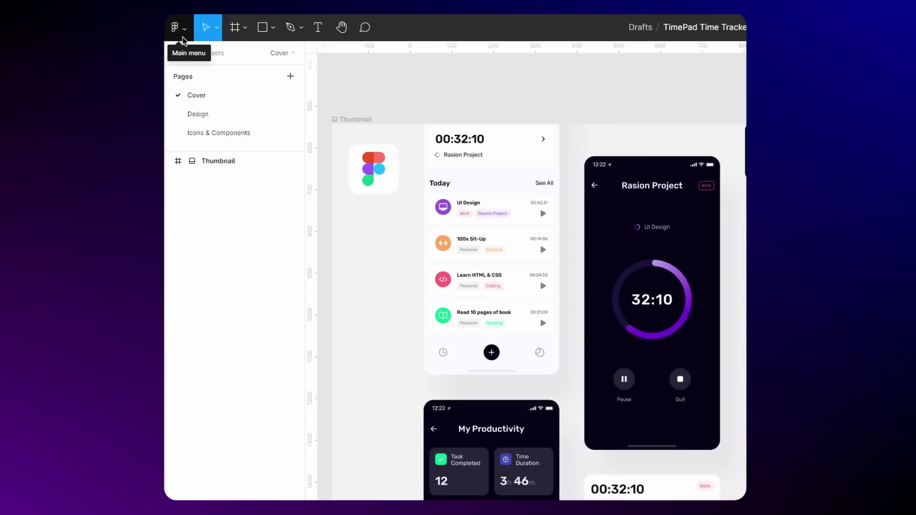
Step: Switch Figma's theme to System theme so the interface turns dark
left_click(24, 48)
mouse_move(63, 201)
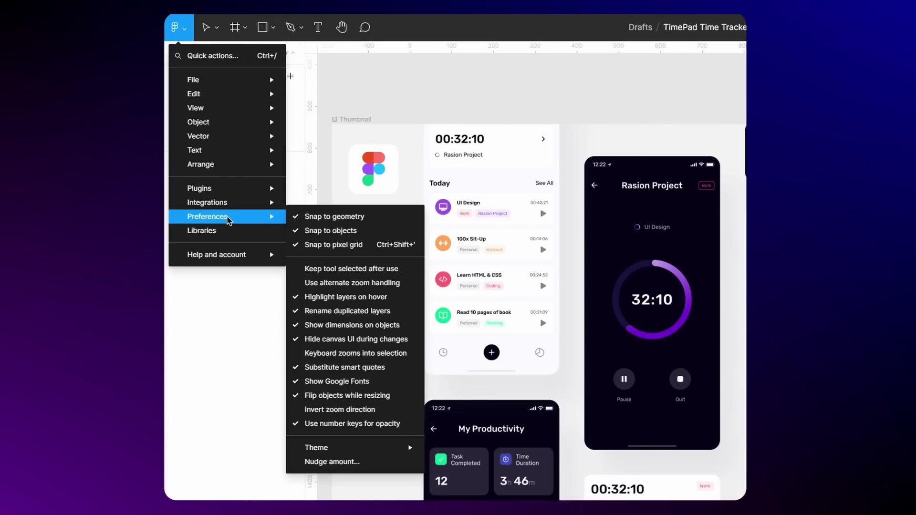
mouse_move(364, 454)
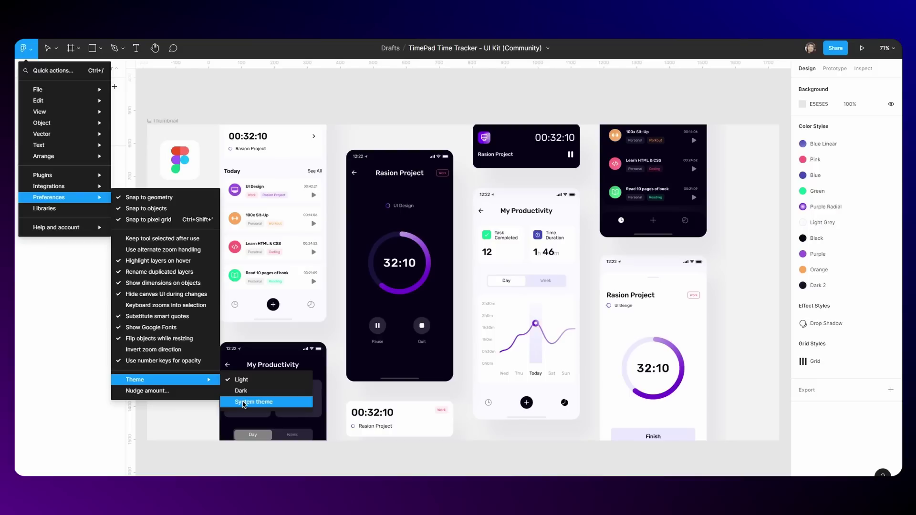
left_click(454, 476)
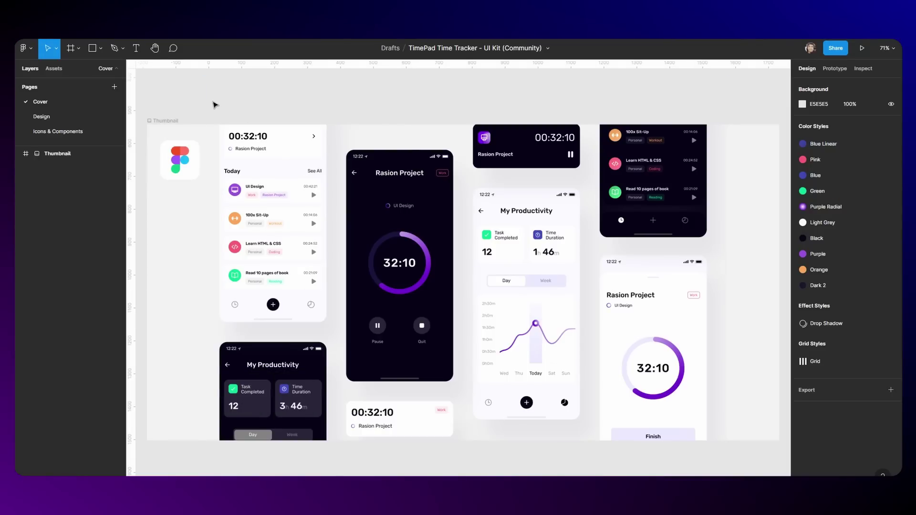
Step: Set the Cover page canvas background to dark grey 333333
scroll(214, 104, "left", 2)
mouse_move(153, 64)
left_mouse_down()
mouse_move(158, 77)
mouse_move(155, 66)
left_mouse_up()
scroll(214, 105, "down", 2)
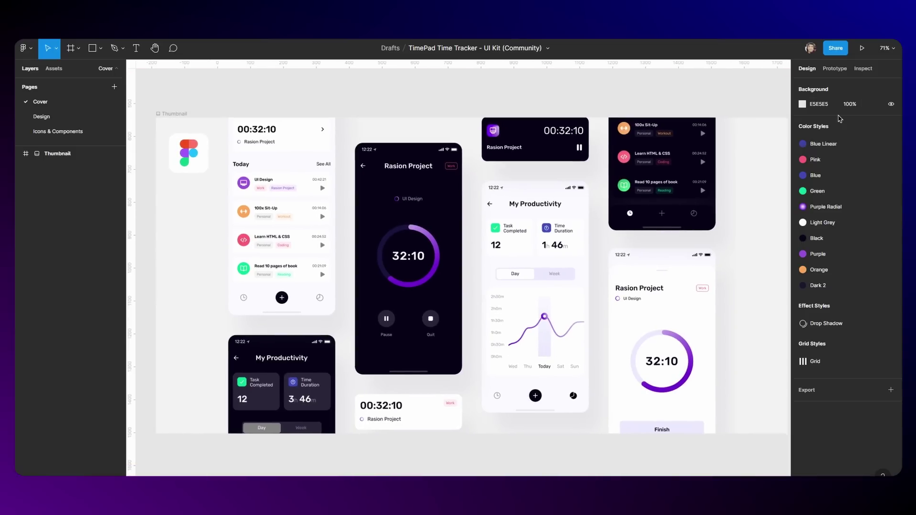
left_click(803, 104)
left_click(702, 303)
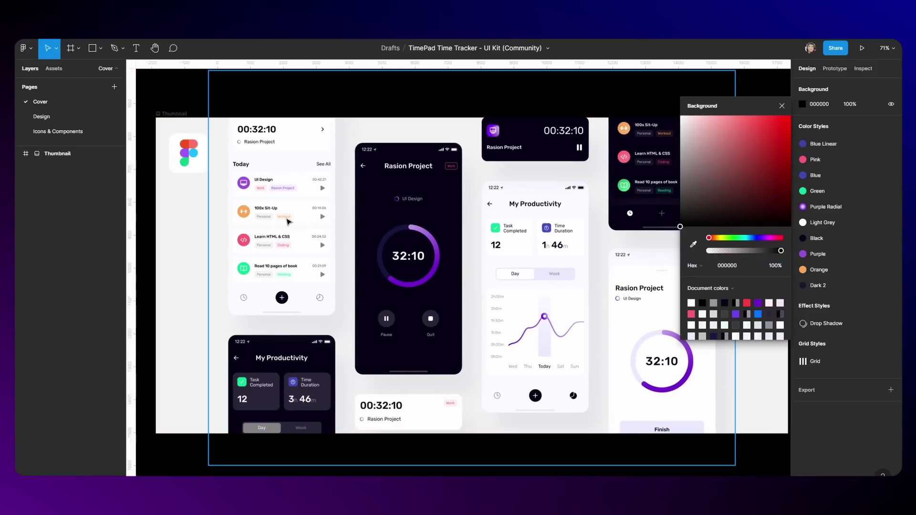
left_click(724, 314)
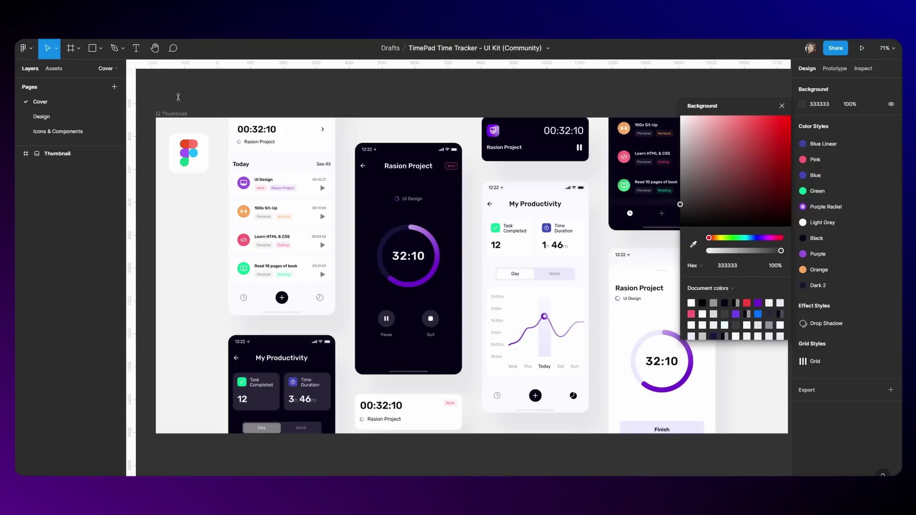
left_click(781, 105)
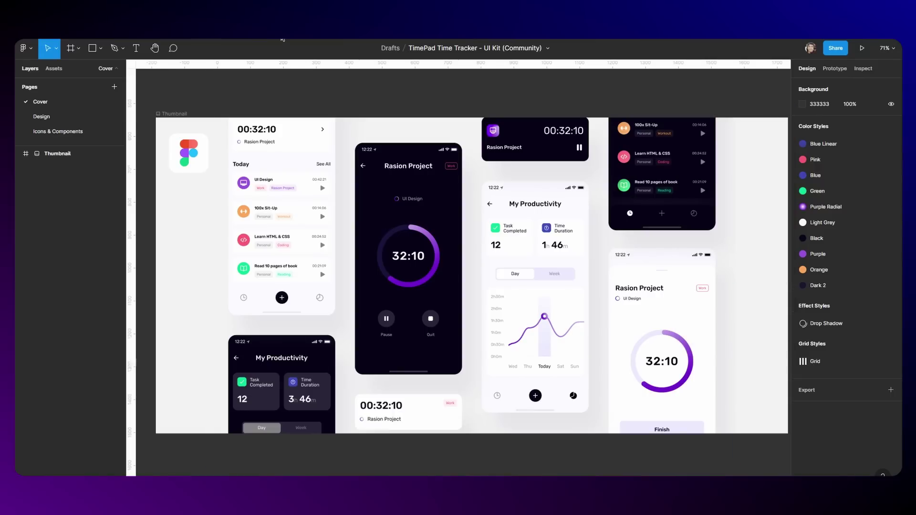
Step: Hide the rulers from the View menu
left_click(24, 49)
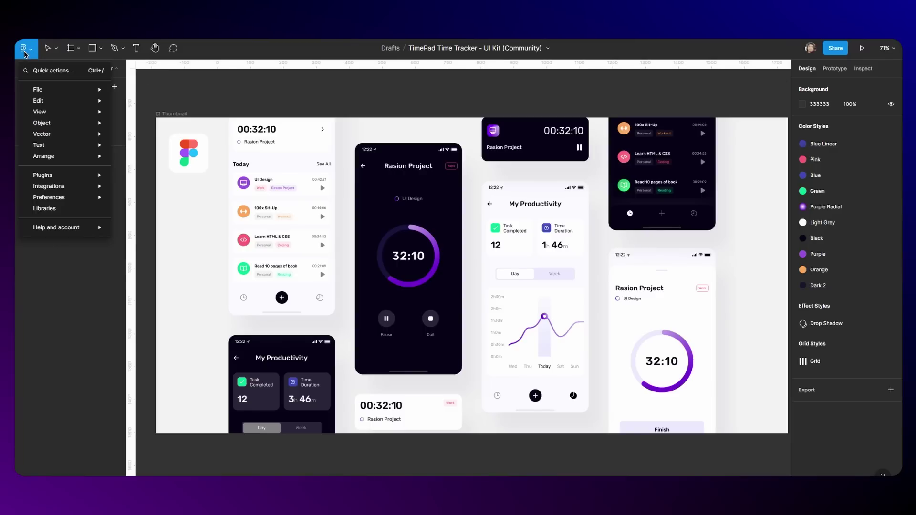
mouse_move(42, 115)
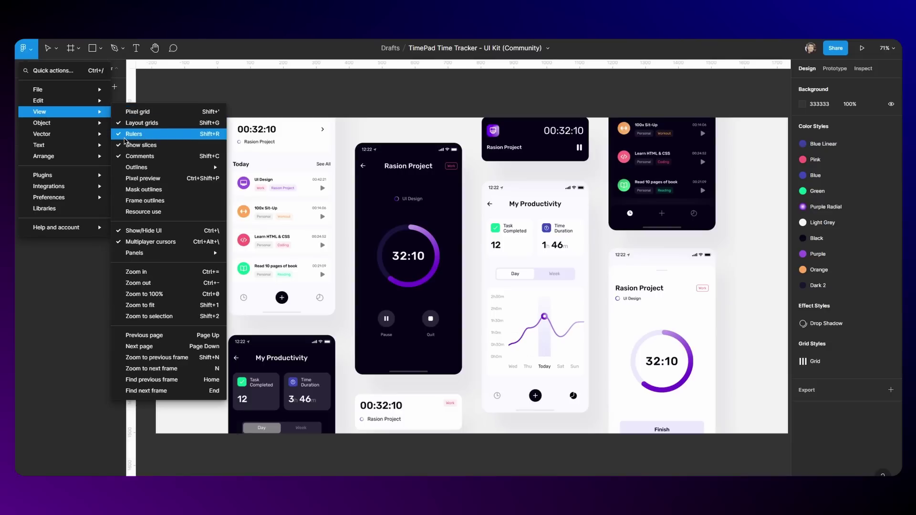
left_click(134, 134)
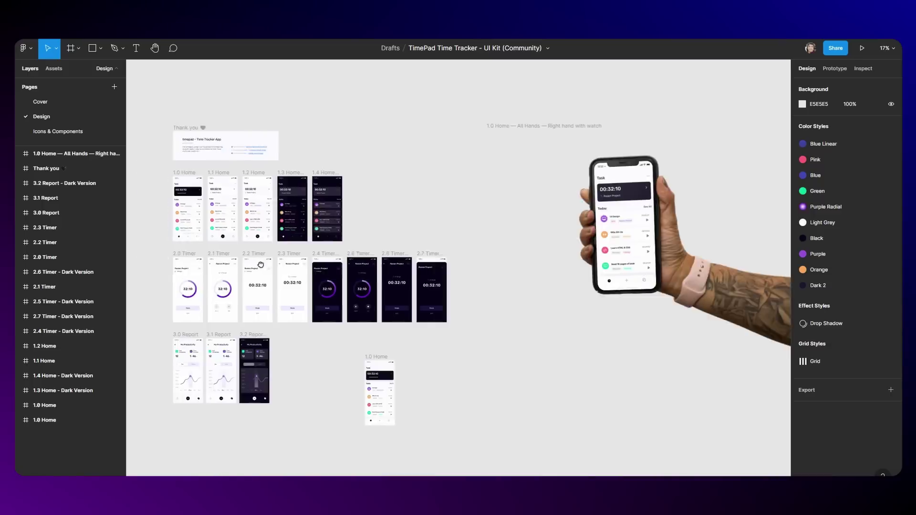
Step: Connect frame 2.0 Timer to 2.1 Timer with an on-click prototype link, creating Flow 1
scroll(234, 254, "up", 10)
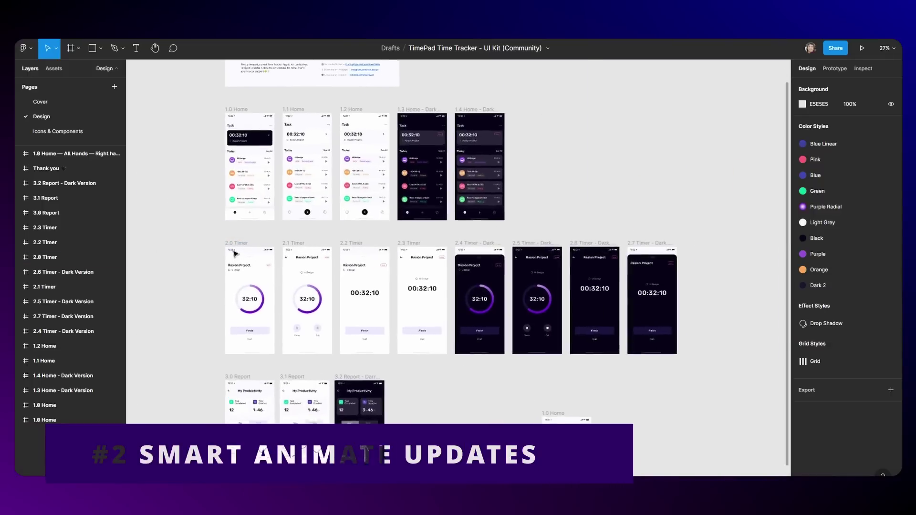
scroll(237, 199, "down", 2)
left_click_drag(237, 199, 213, 172)
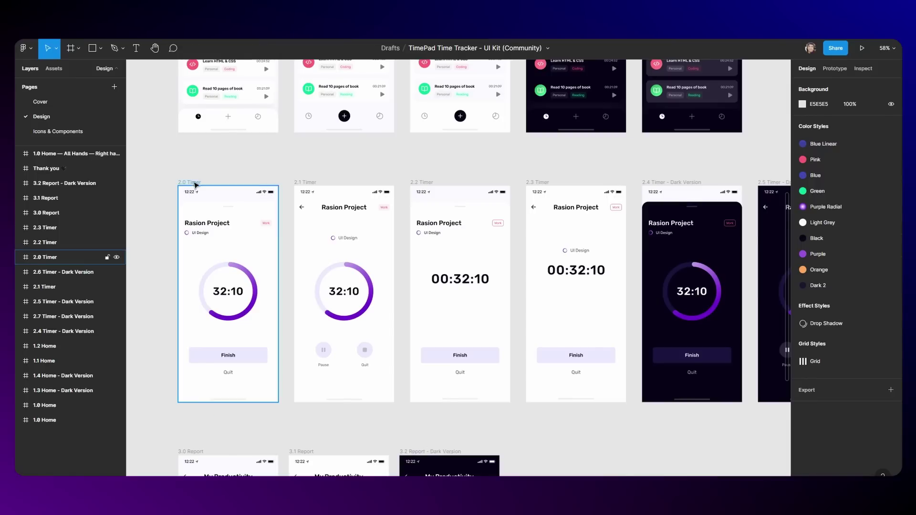
left_click(196, 186)
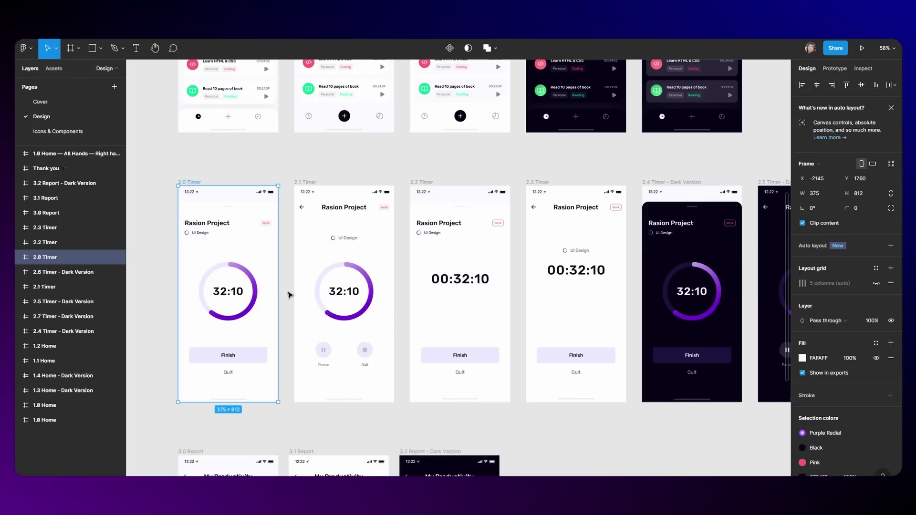
left_click(835, 68)
left_click_drag(278, 294, 334, 289)
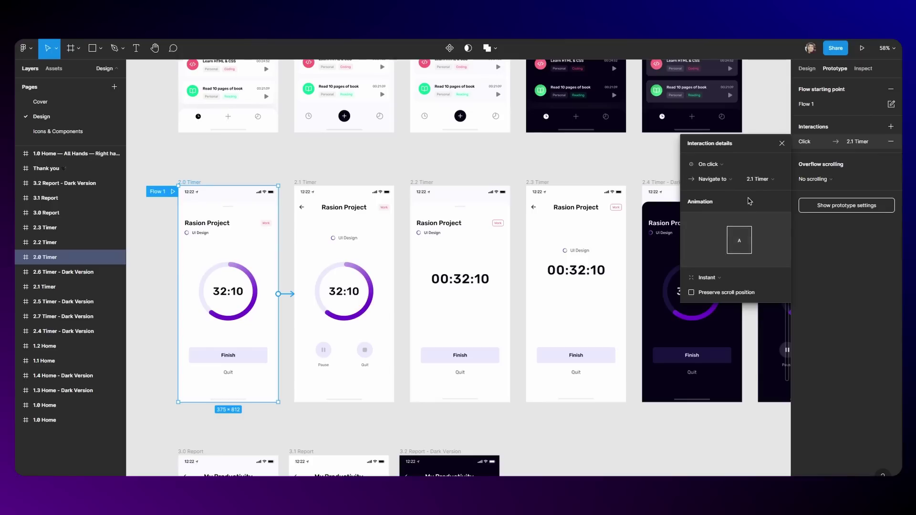
Step: Set the transition to Smart animate and try the Gentle, Slow and Bouncy spring easings
left_click(708, 277)
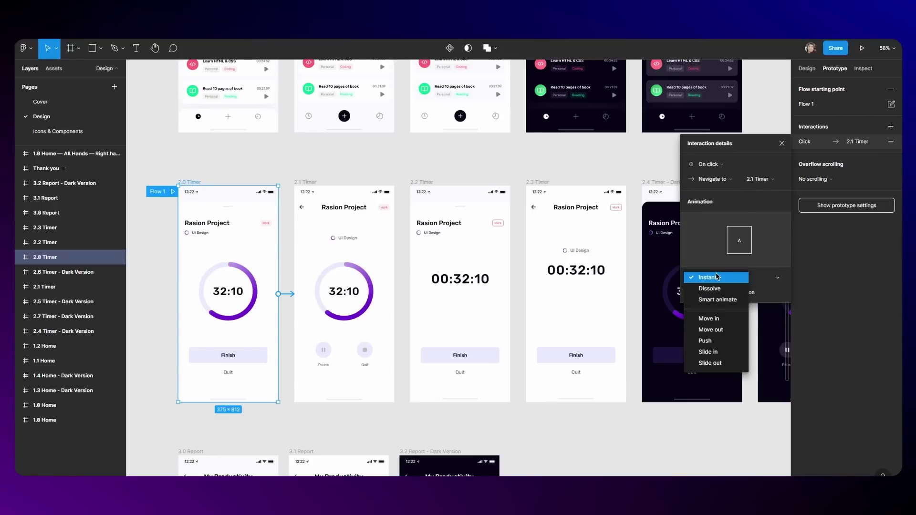
left_click(718, 297)
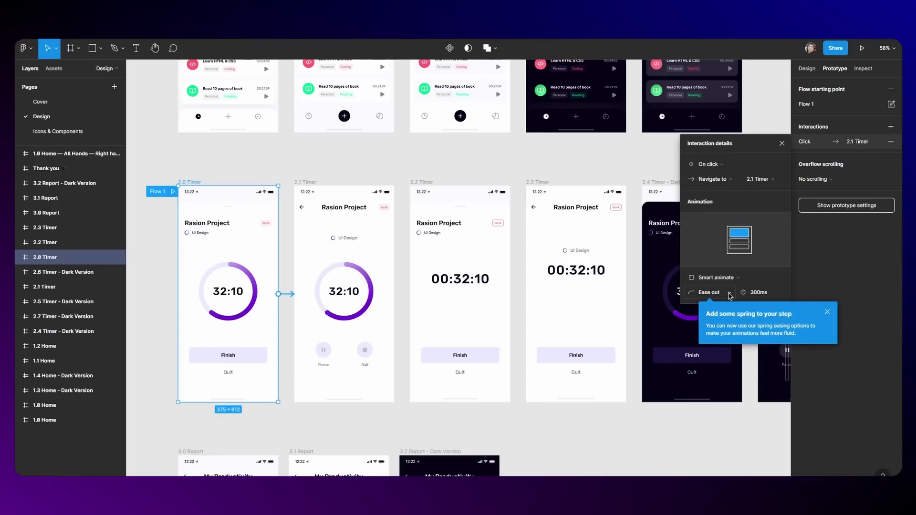
left_click(730, 294)
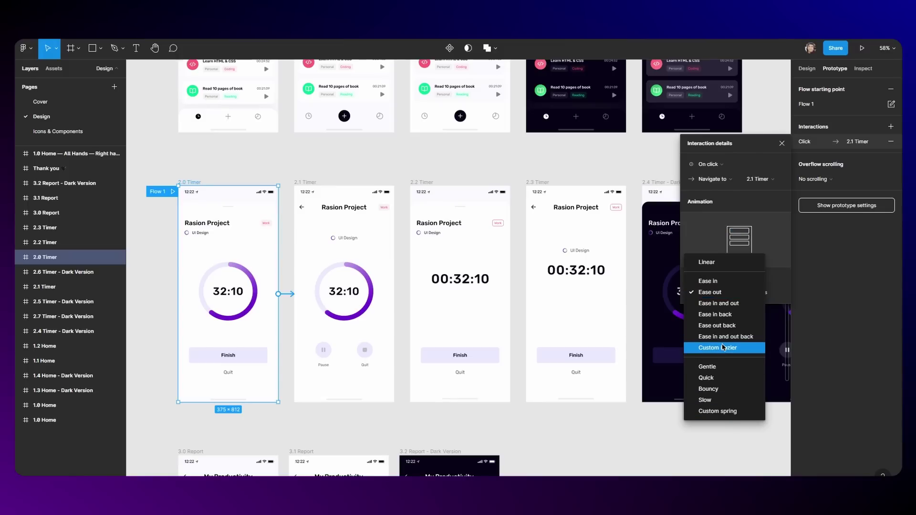
left_click(722, 371)
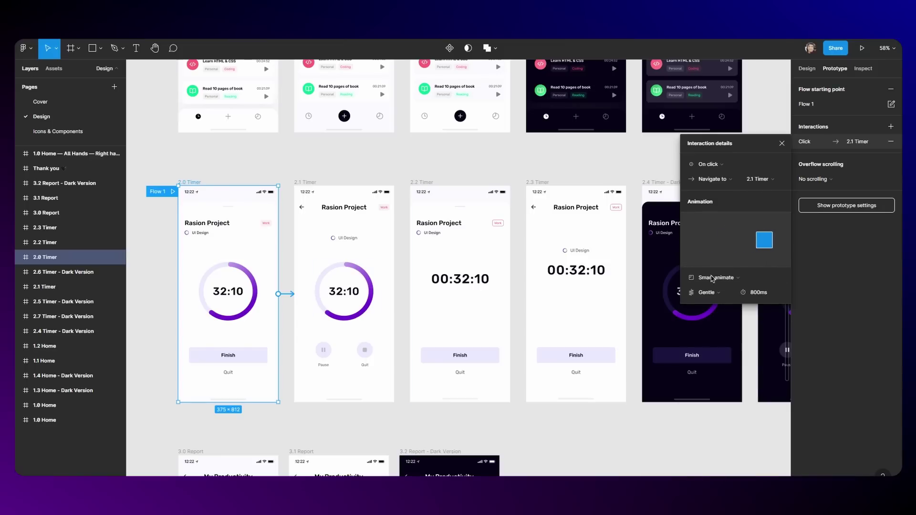
left_click(710, 293)
left_click(706, 325)
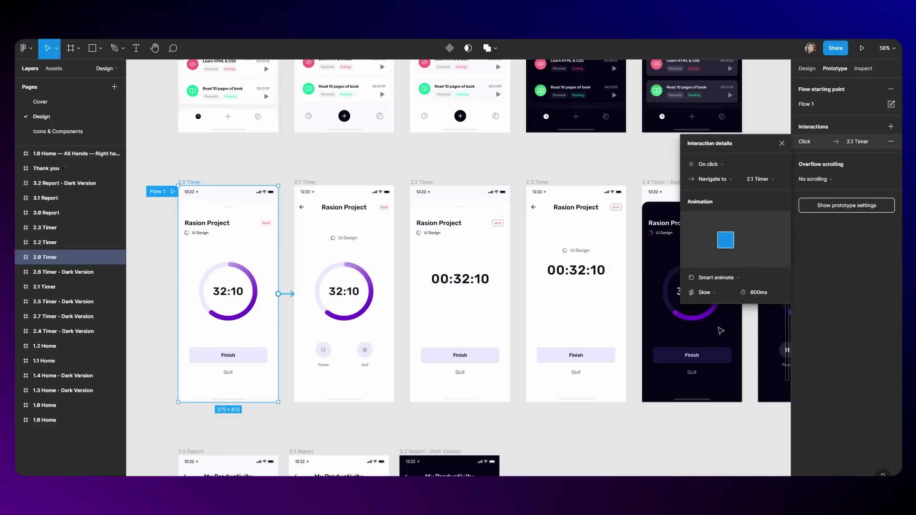
left_click(725, 295)
left_click(710, 282)
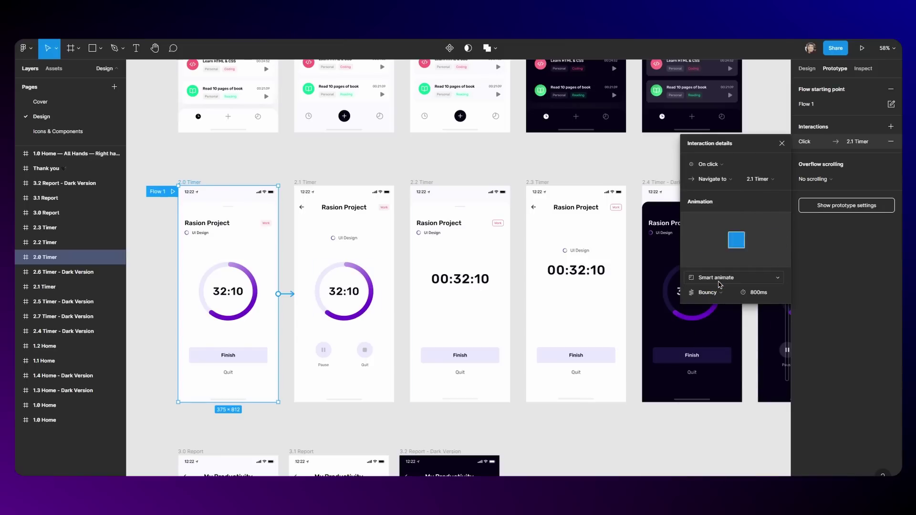
left_click(716, 296)
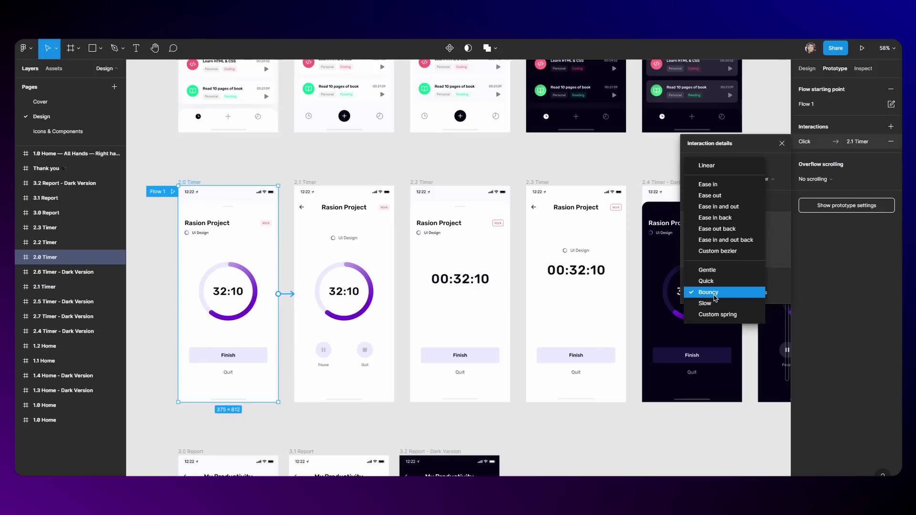
Step: Choose Custom spring easing and stiffen the curve to 3220, lengthening the transition to 6154ms
left_click(721, 314)
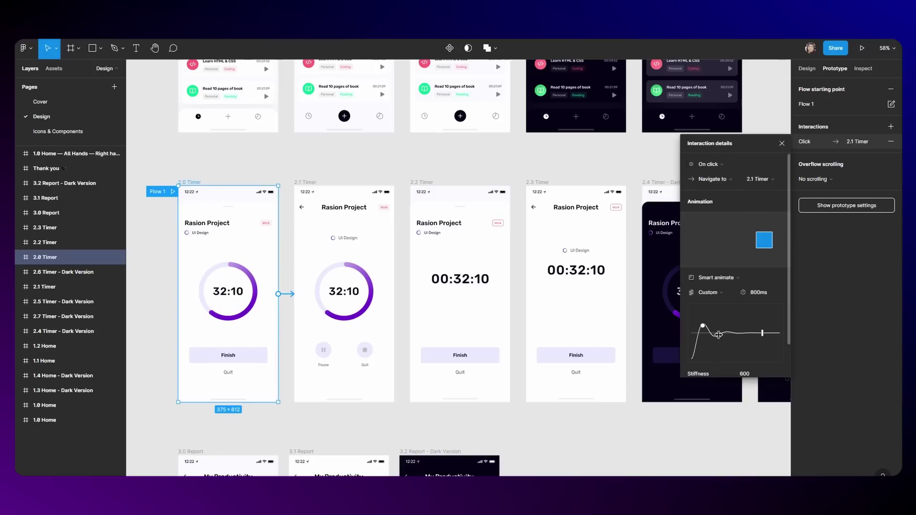
left_click_drag(704, 327, 689, 295)
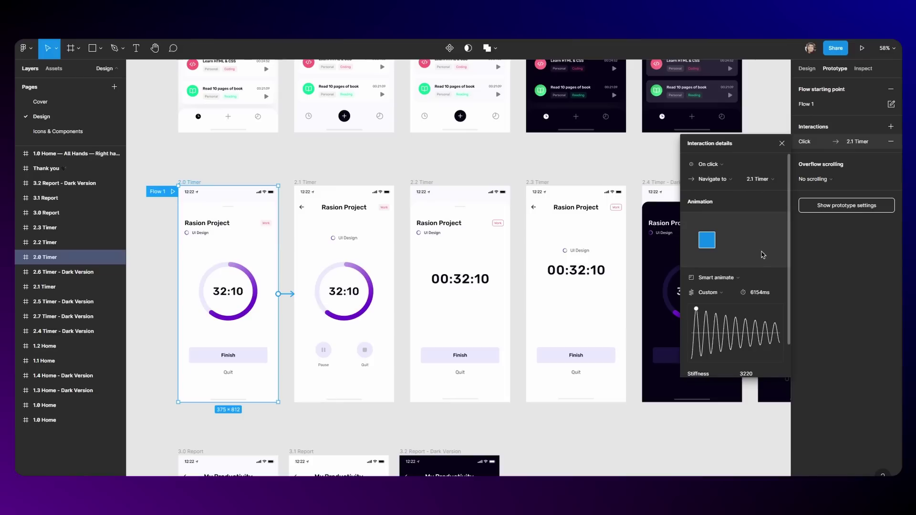
Step: Select the Rasion Project title and turn on text truncation in its advanced type settings
key("Escape")
key("Escape")
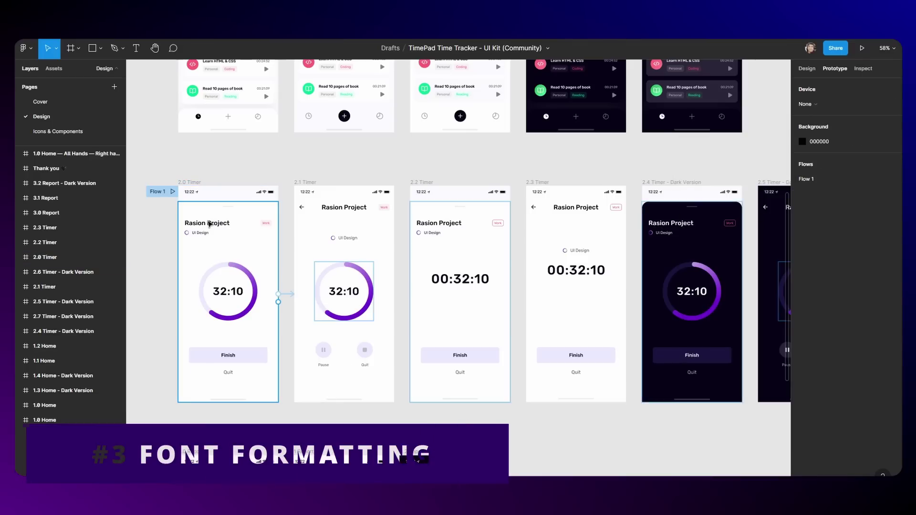
key("alt+8")
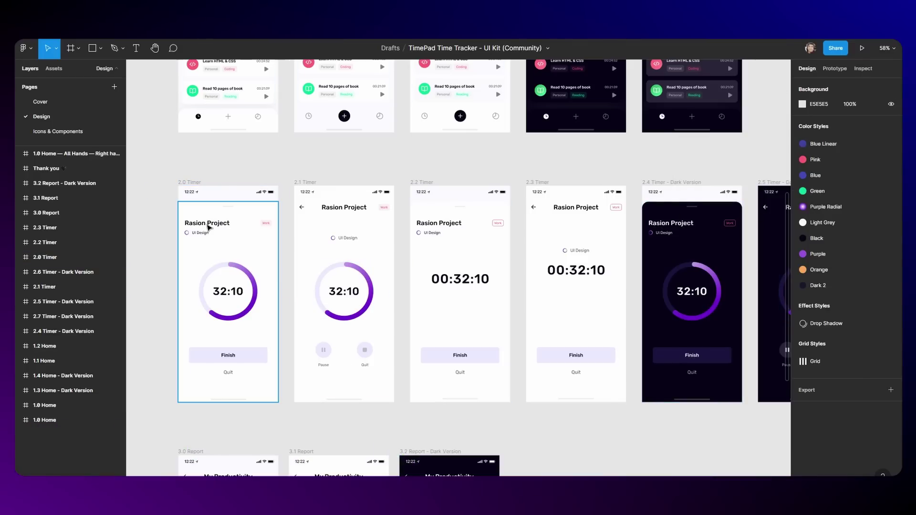
double_click(208, 228)
scroll(208, 227, "up", 5)
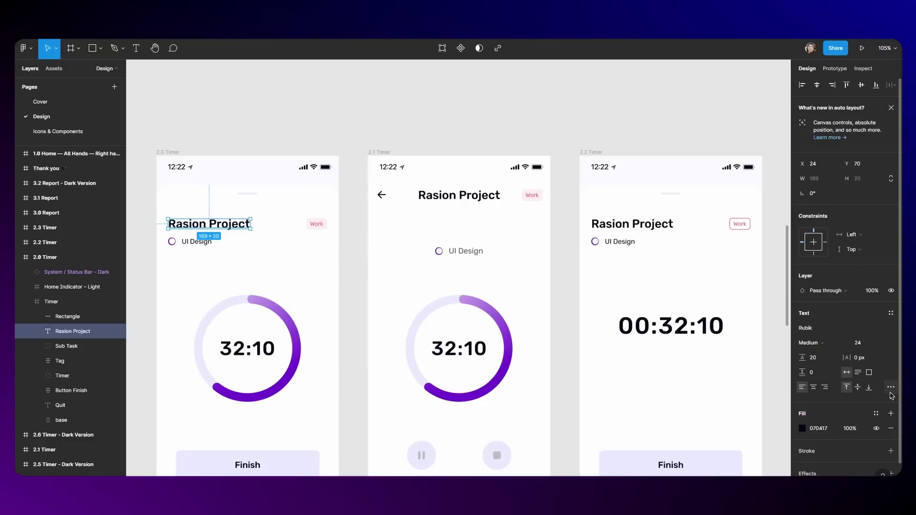
left_click(890, 387)
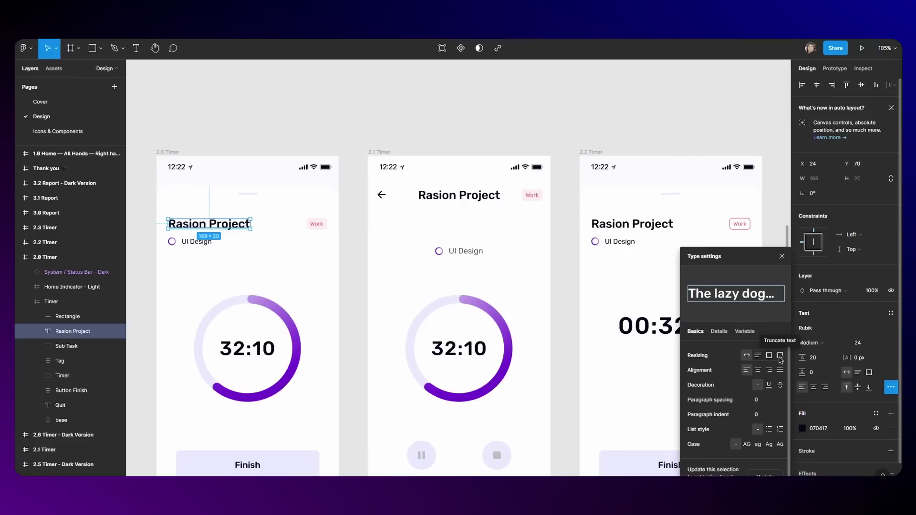
left_click(782, 359)
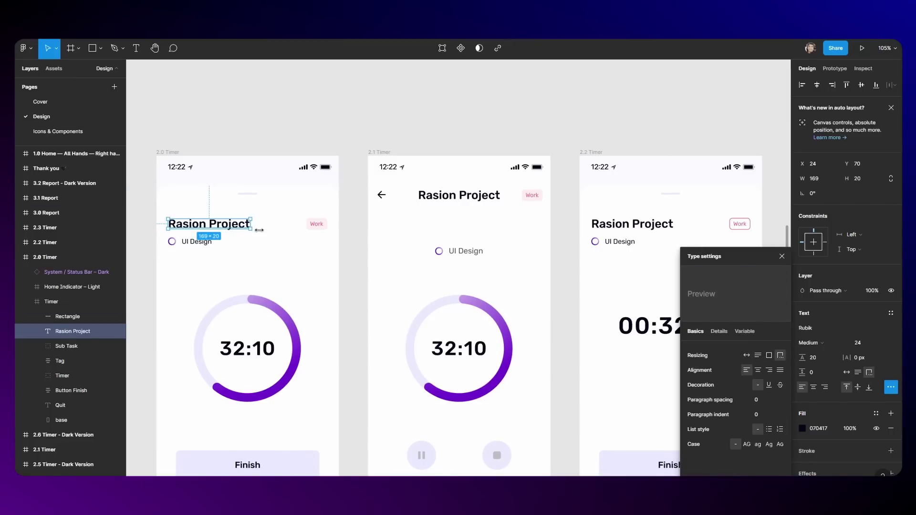
Step: Narrow the title box to show the ellipsis, then widen it to 209 px
left_click_drag(259, 230, 224, 230)
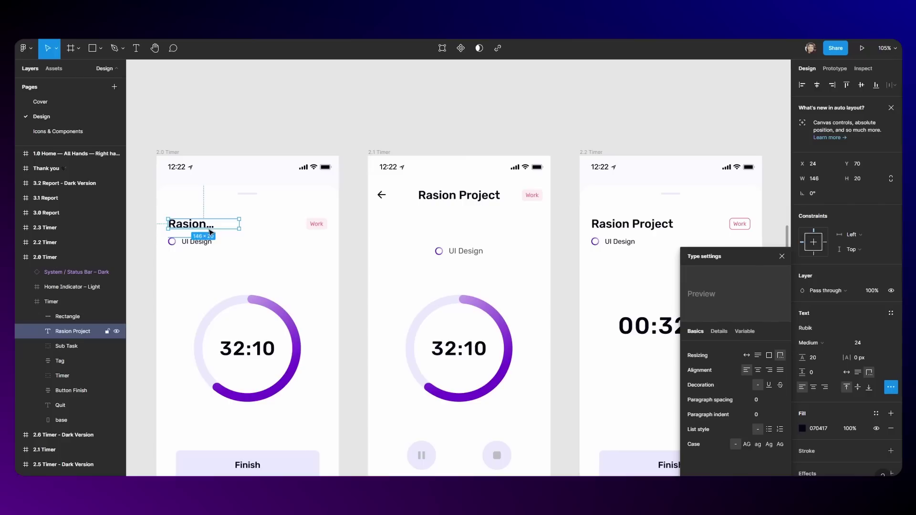
left_click(226, 234)
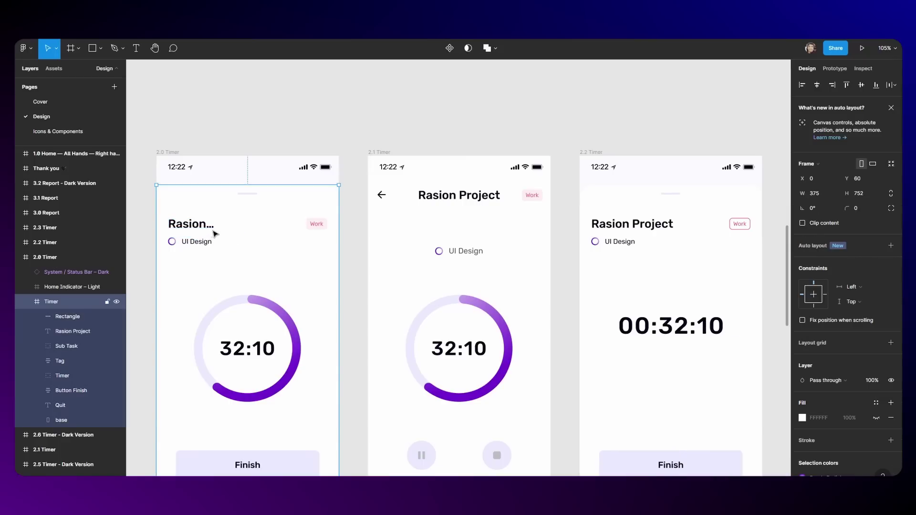
left_click(206, 228)
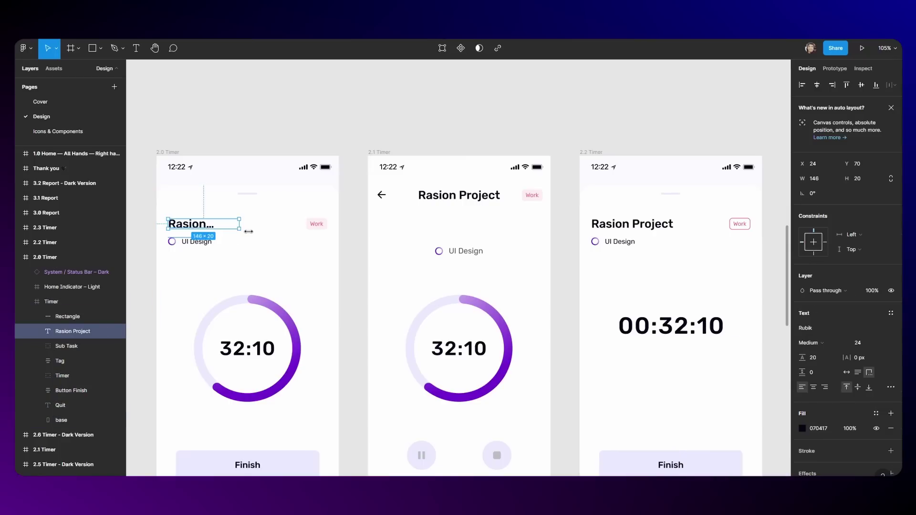
left_click_drag(248, 232, 273, 229)
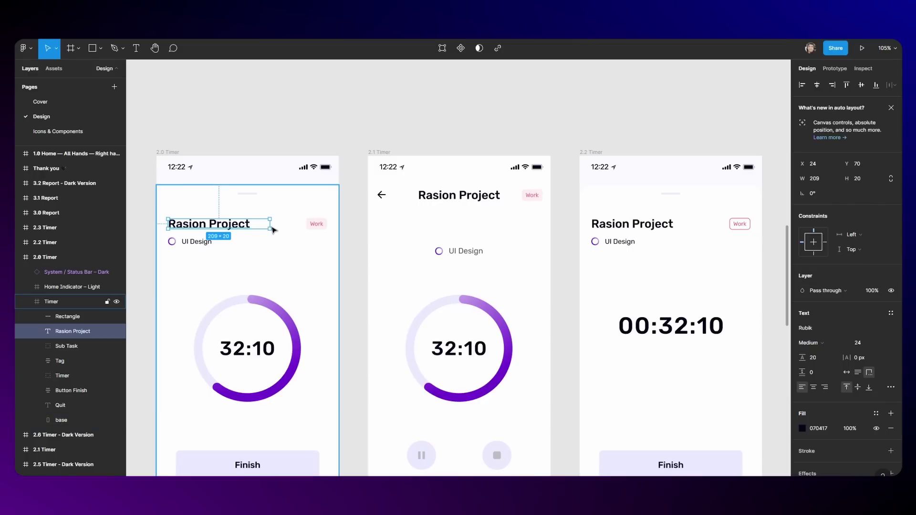
Step: Raise the Rasion Project title's variable Weight axis from 500 to 900
left_click(891, 387)
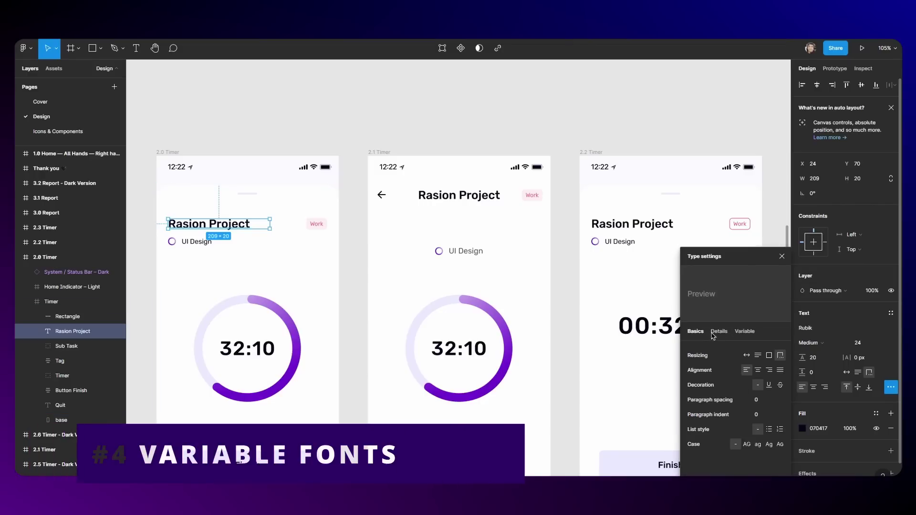
left_click(720, 332)
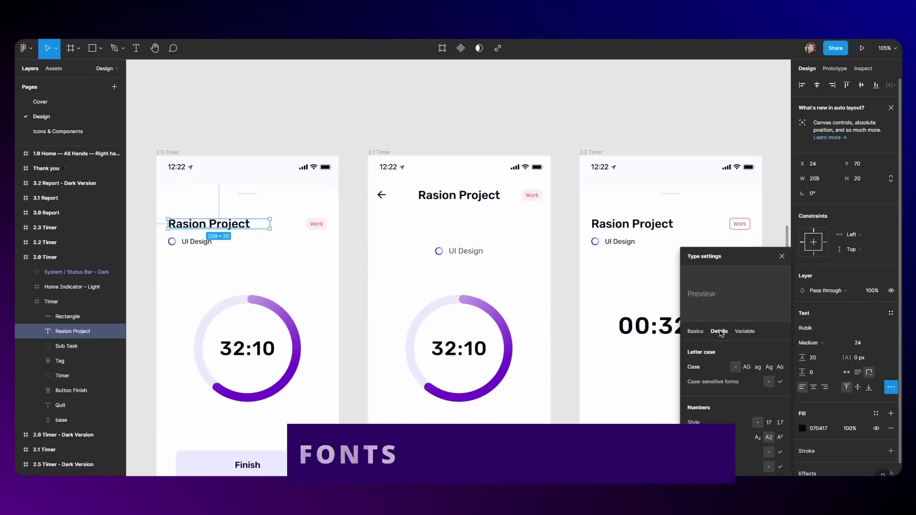
left_click(745, 332)
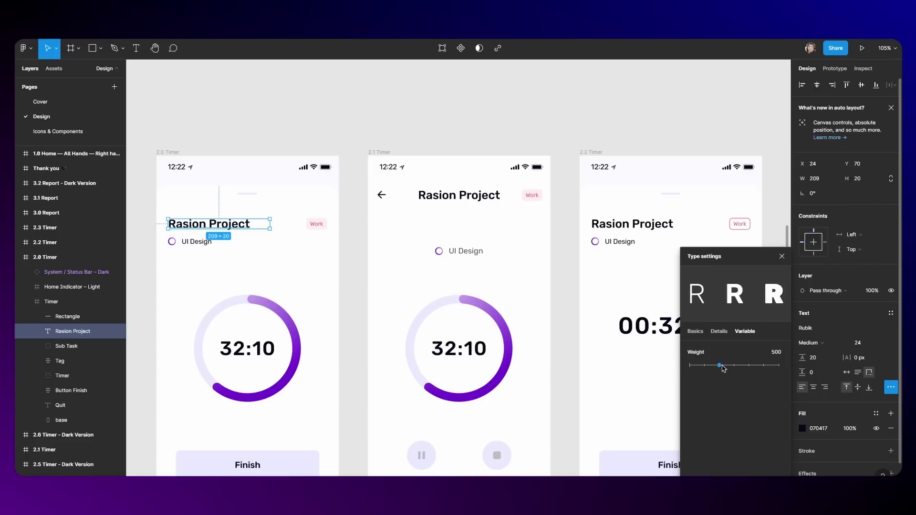
mouse_move(719, 366)
left_mouse_down()
mouse_move(805, 368)
mouse_move(661, 376)
mouse_move(783, 367)
mouse_move(660, 371)
mouse_move(542, 359)
mouse_move(720, 367)
left_mouse_up()
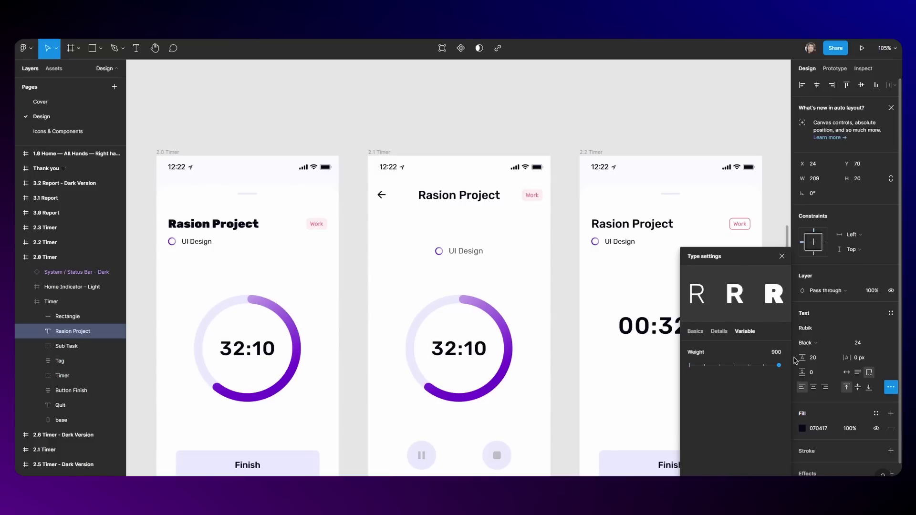
left_click_drag(811, 359, 778, 361)
left_click_drag(793, 361, 732, 365)
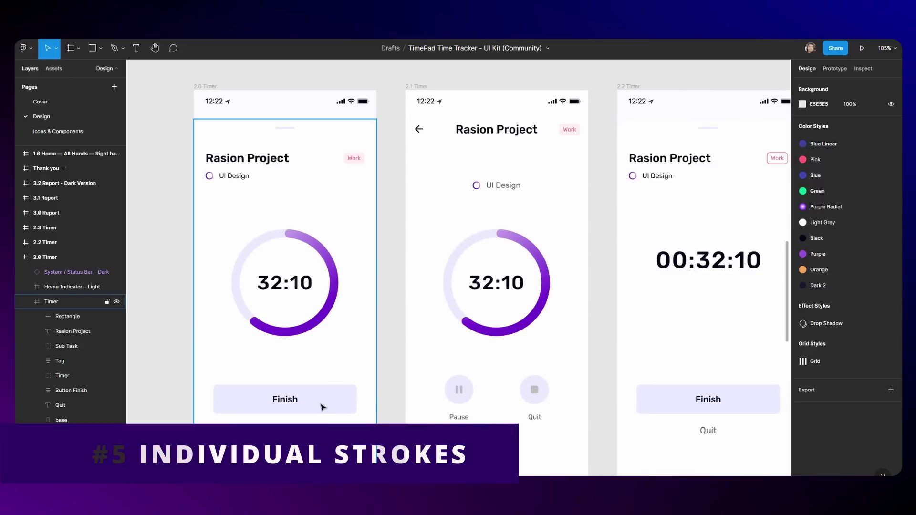
Step: Add a stroke to the Finish button and limit it to the right side only
left_click(323, 407)
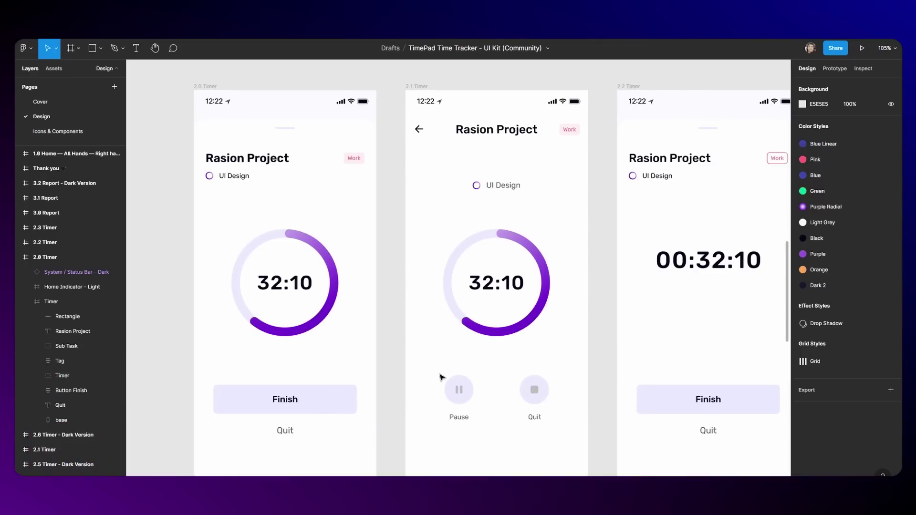
left_click(326, 408)
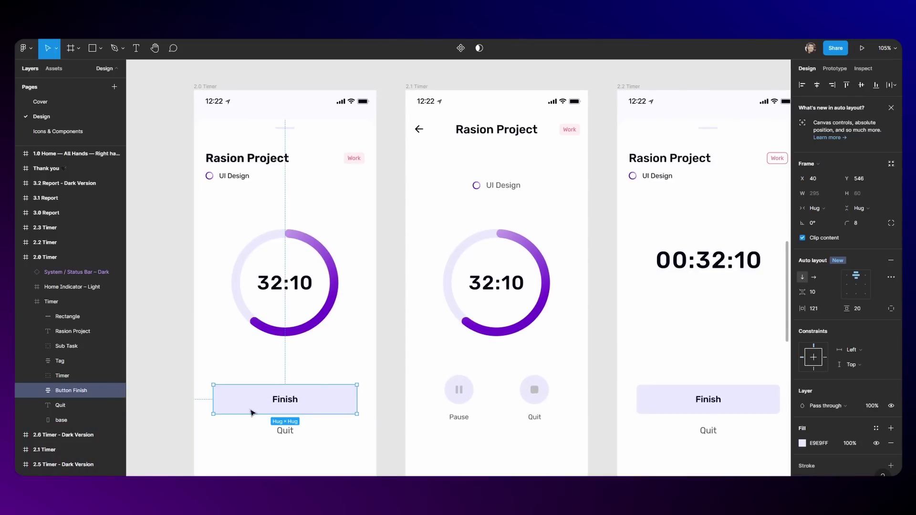
scroll(253, 411, "up", 4)
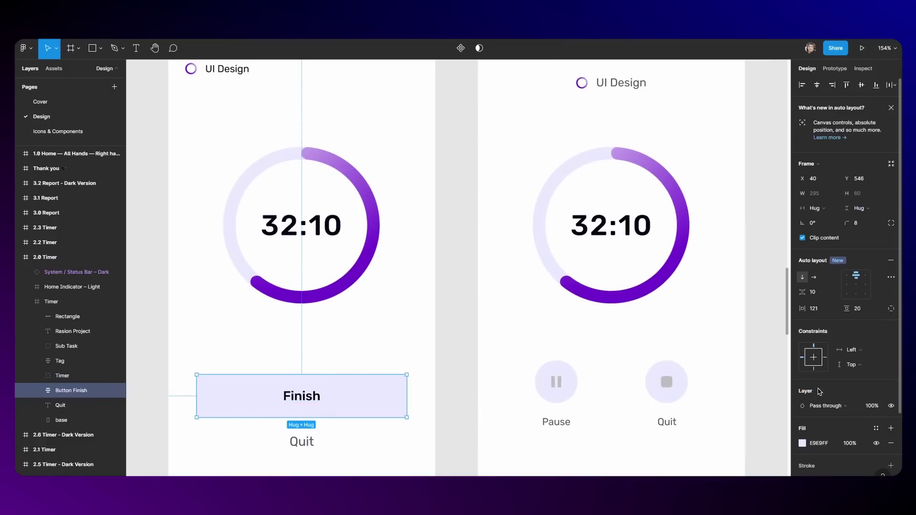
scroll(815, 412, "down", 3)
scroll(815, 412, "down", 2)
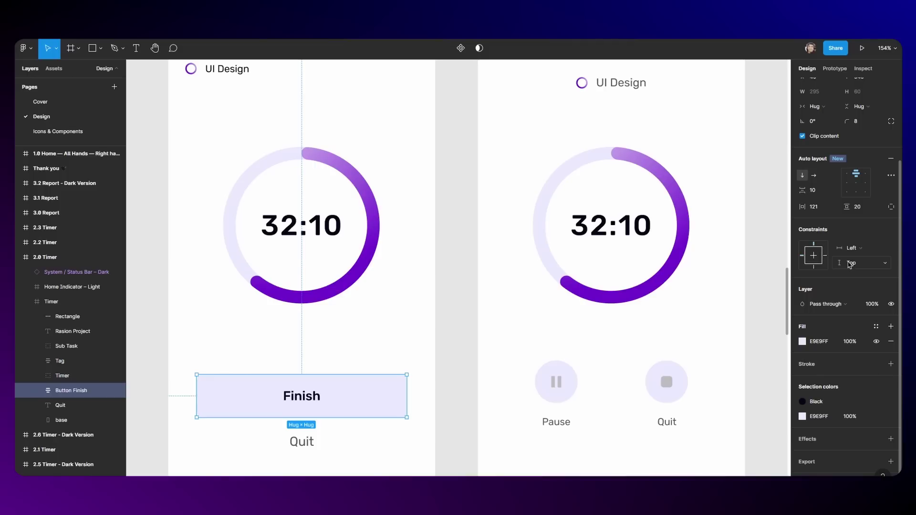
left_click(806, 364)
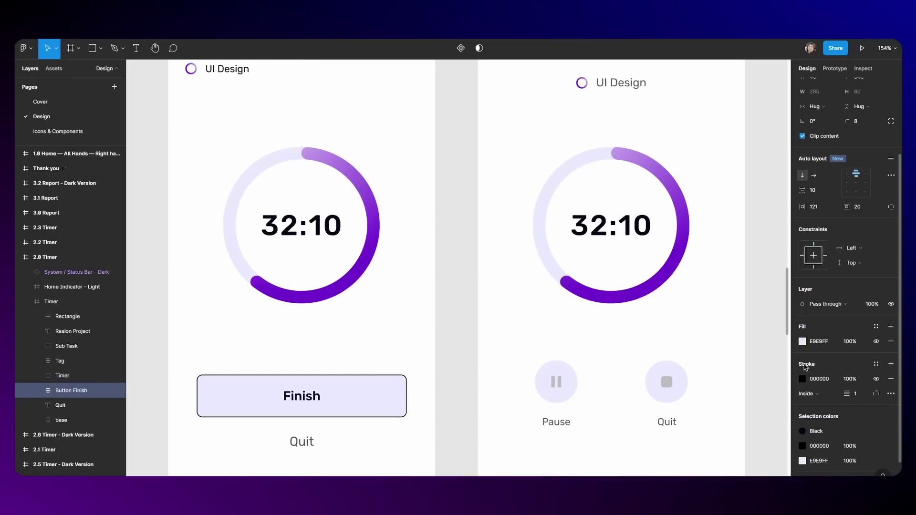
left_click(877, 394)
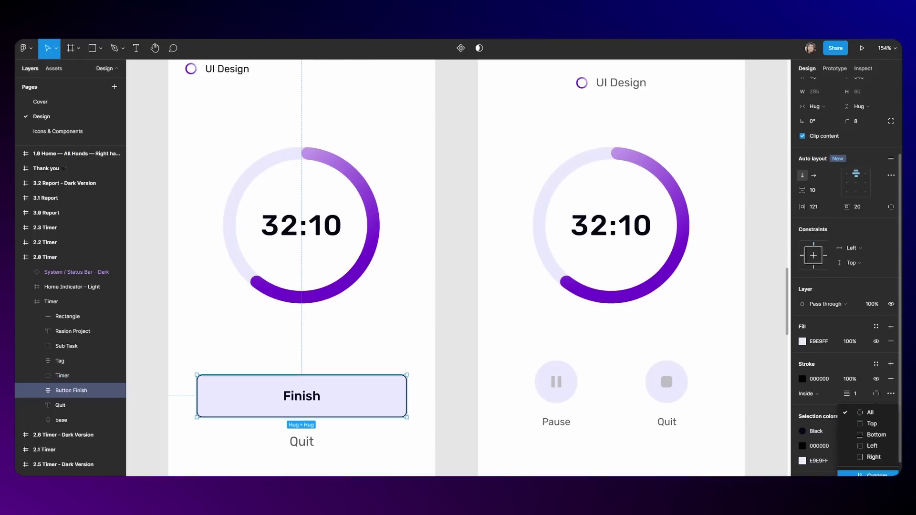
left_click(879, 458)
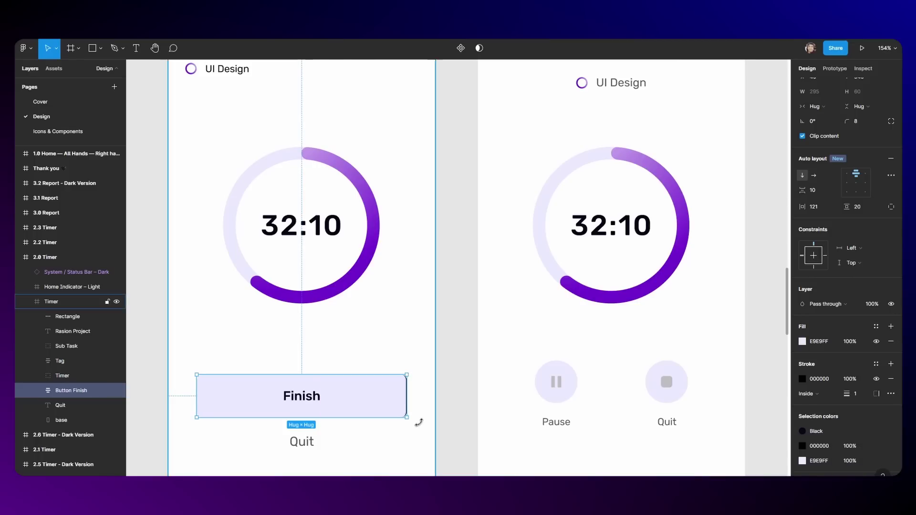
Step: Set the Finish button's left stroke weight to 4
left_click(417, 422)
left_click(404, 409)
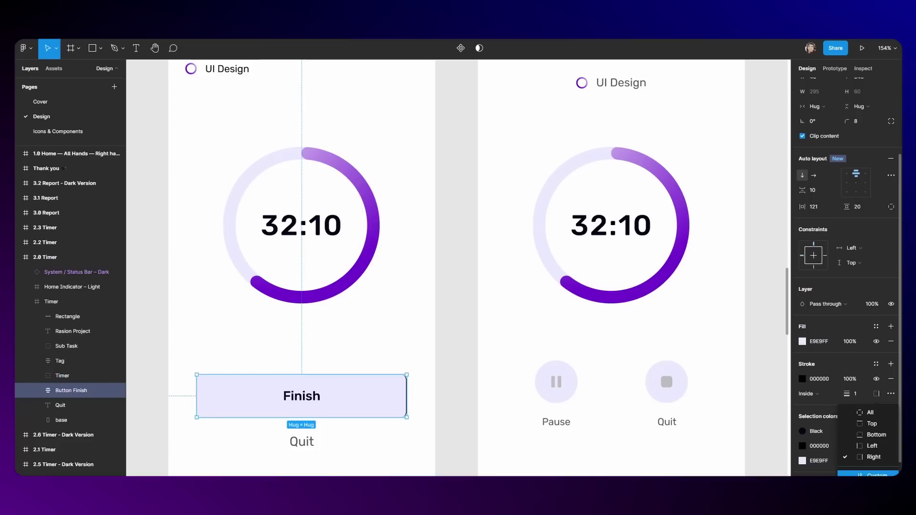
left_click(817, 409)
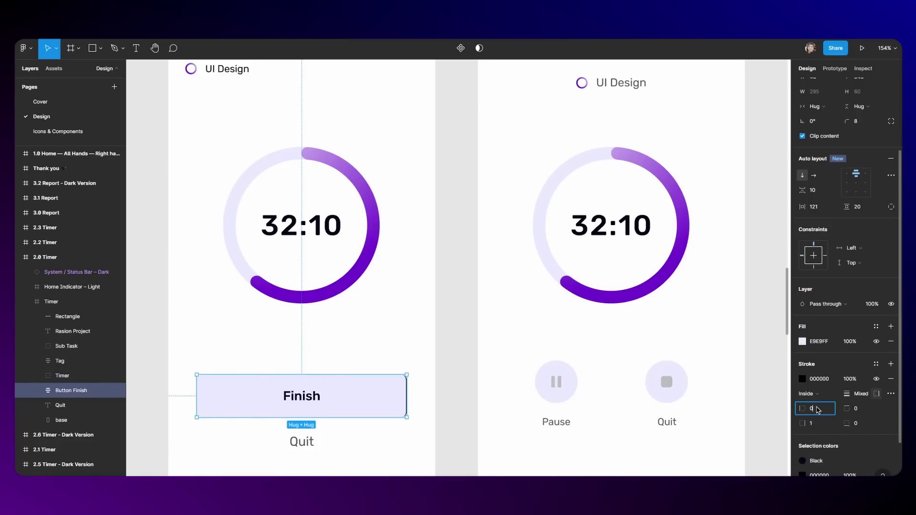
type("4")
key("Return")
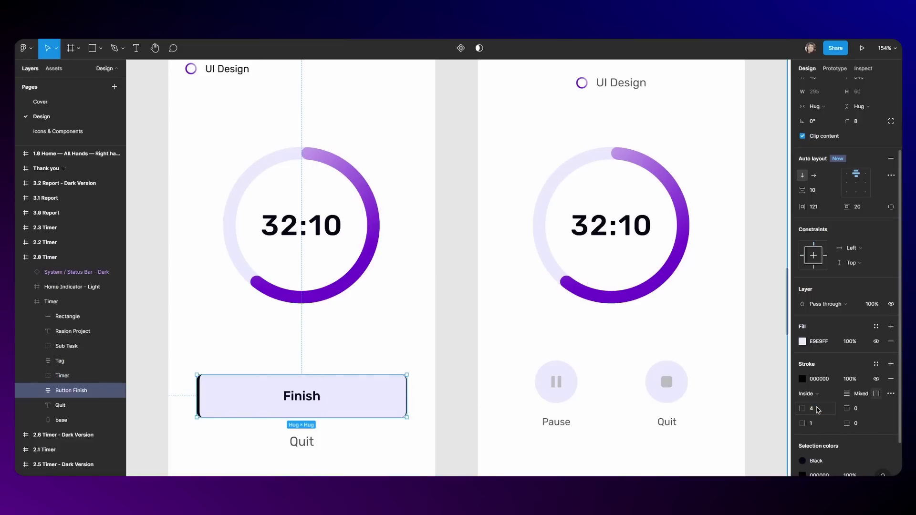
left_click(334, 372)
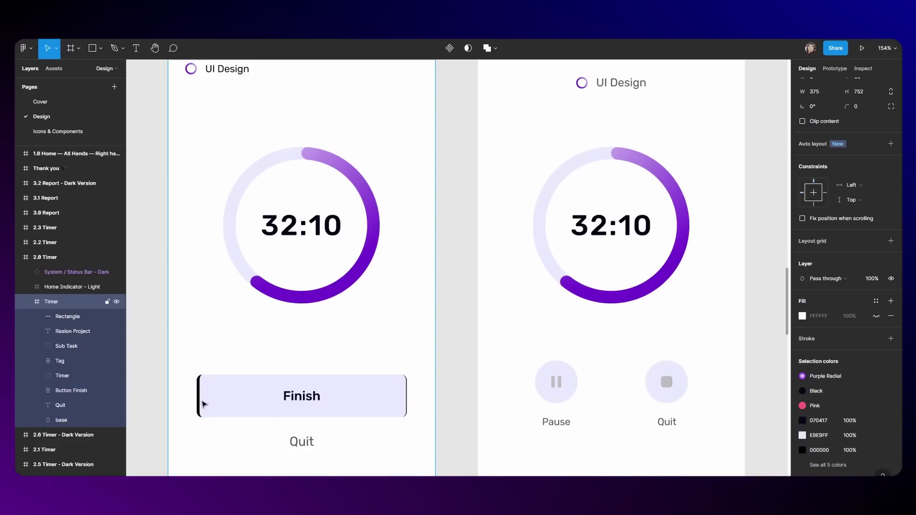
Step: Explore the advanced stroke settings, trying another corner join and the stroke style choices
left_click(378, 407)
left_click(378, 407)
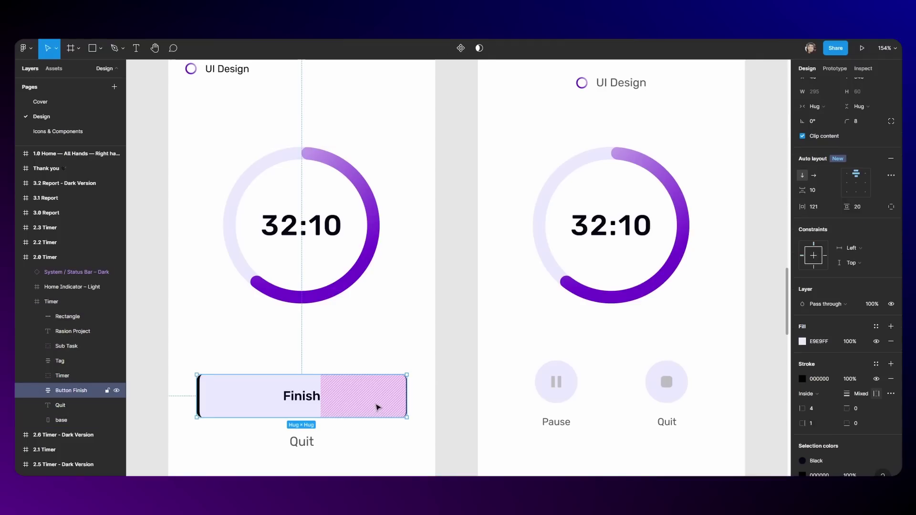
left_click(891, 394)
left_click(782, 465)
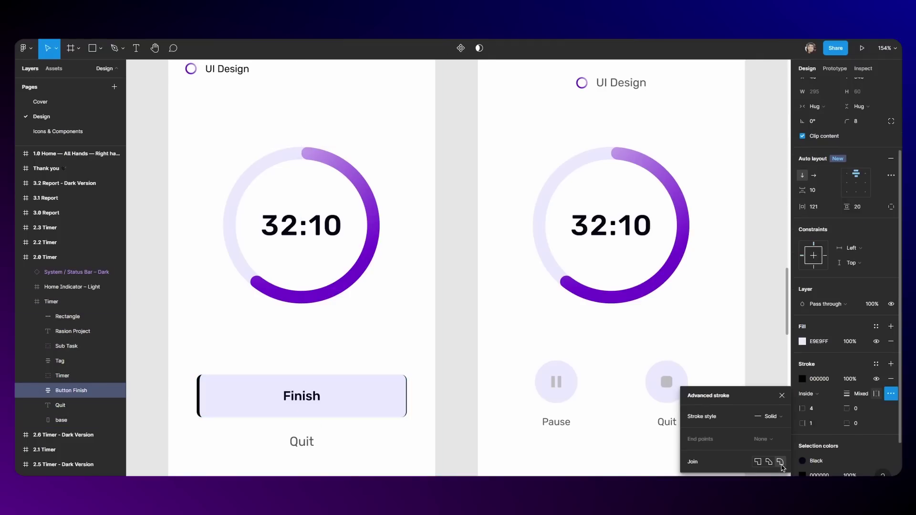
left_click(768, 416)
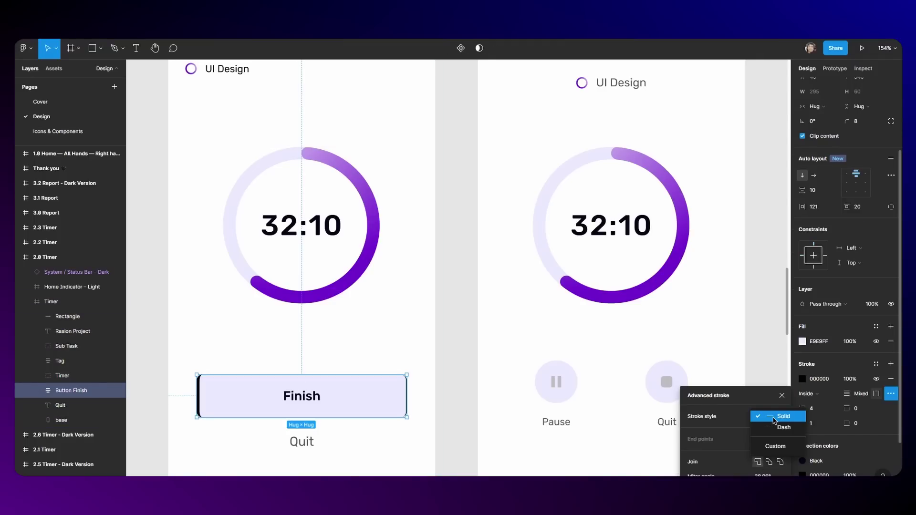
key("Escape")
key("Escape")
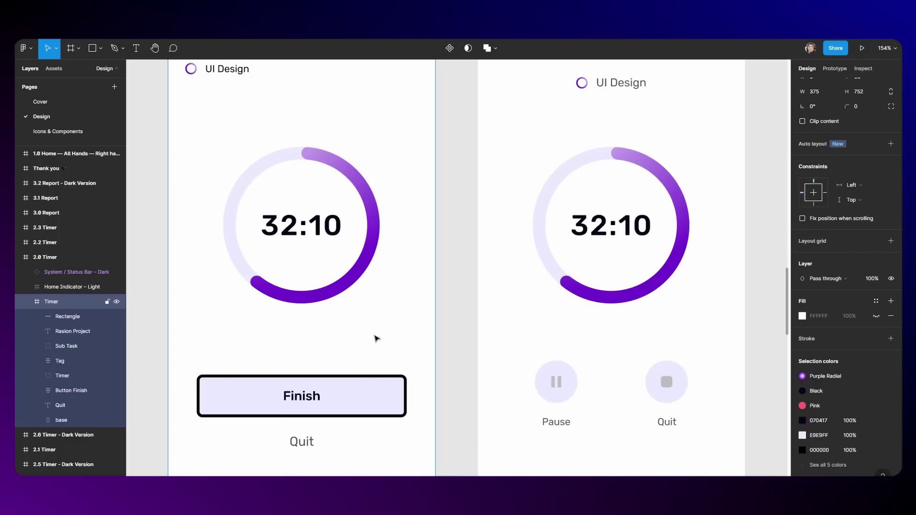
Step: Reduce the Finish button's left padding to 76 by dragging its on-canvas padding handle
left_click(481, 278)
left_click(350, 400)
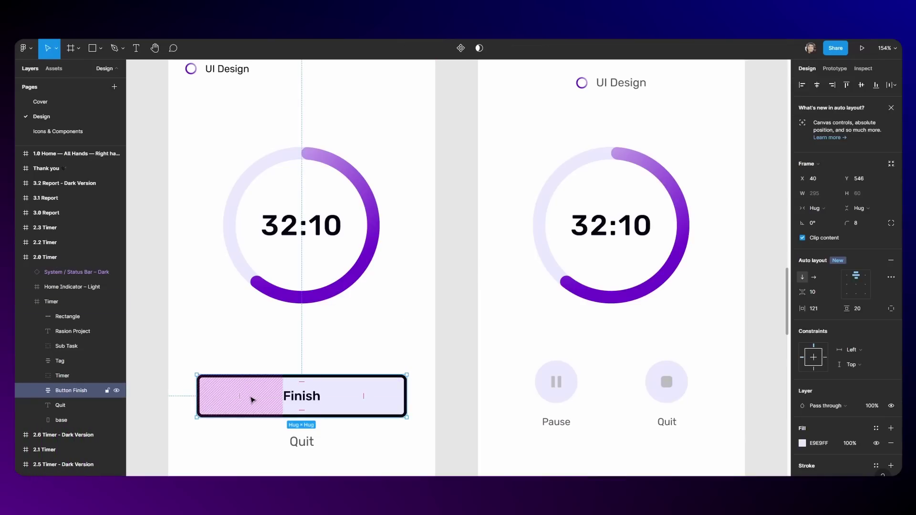
left_click_drag(243, 399, 208, 398)
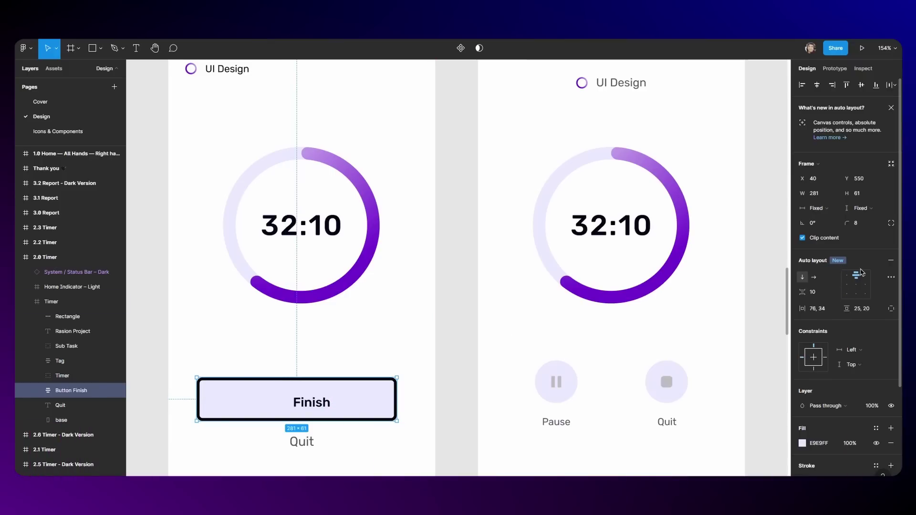
Step: Try the Finish label in each alignment-grid position, ending centred in the button
left_click(861, 284)
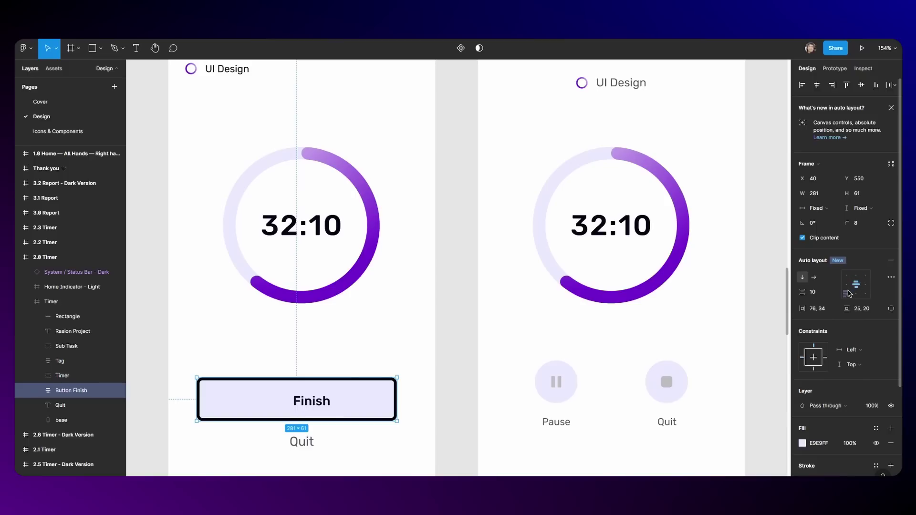
left_click(847, 286)
left_click(862, 285)
left_click(858, 285)
left_click(847, 285)
left_click(847, 276)
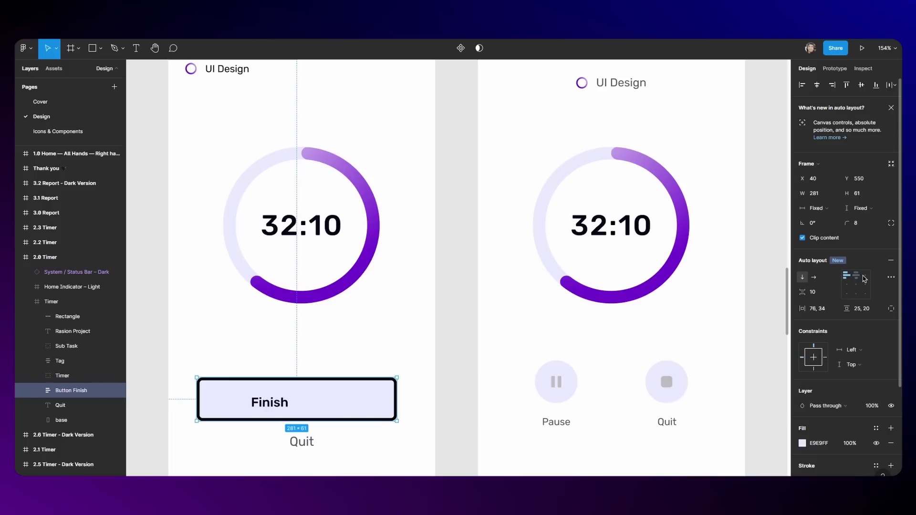
left_click(865, 277)
left_click(866, 284)
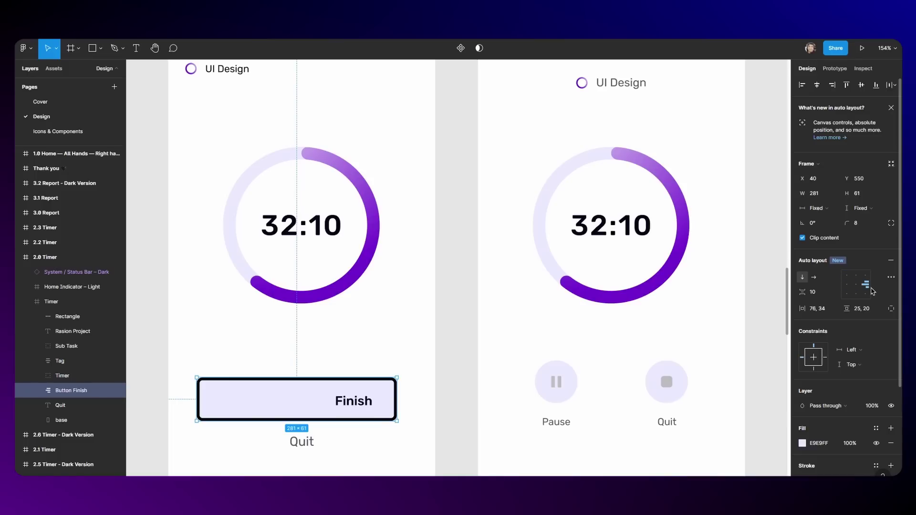
left_click(865, 294)
left_click(857, 286)
Step: Show per-side padding values and toggle the advanced auto layout settings panel
left_click(891, 309)
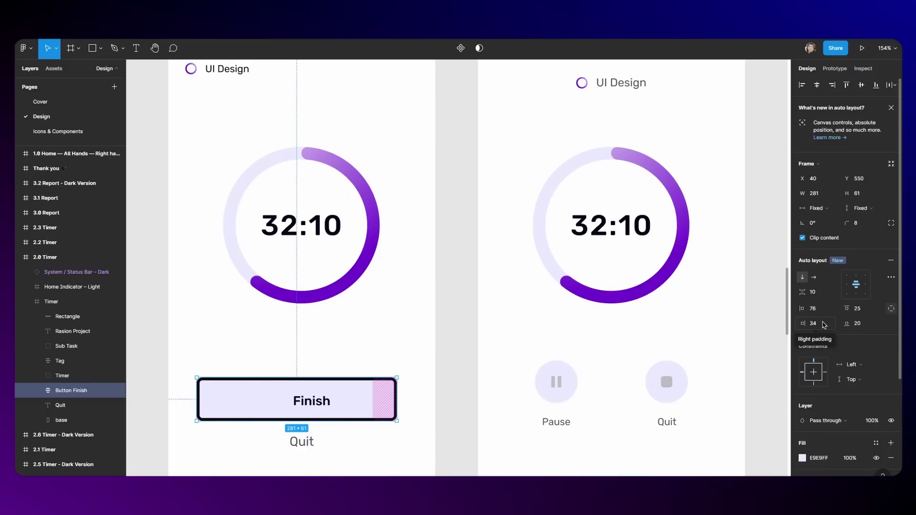
left_click(890, 277)
left_click(891, 277)
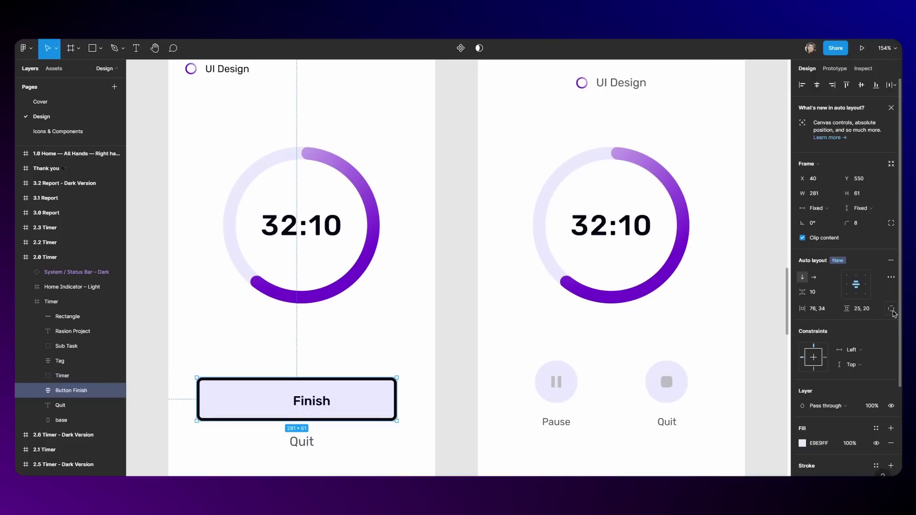
Step: In the Finish button's advanced layout settings, compare Packed and Space between spacing, keeping Packed
left_click(892, 277)
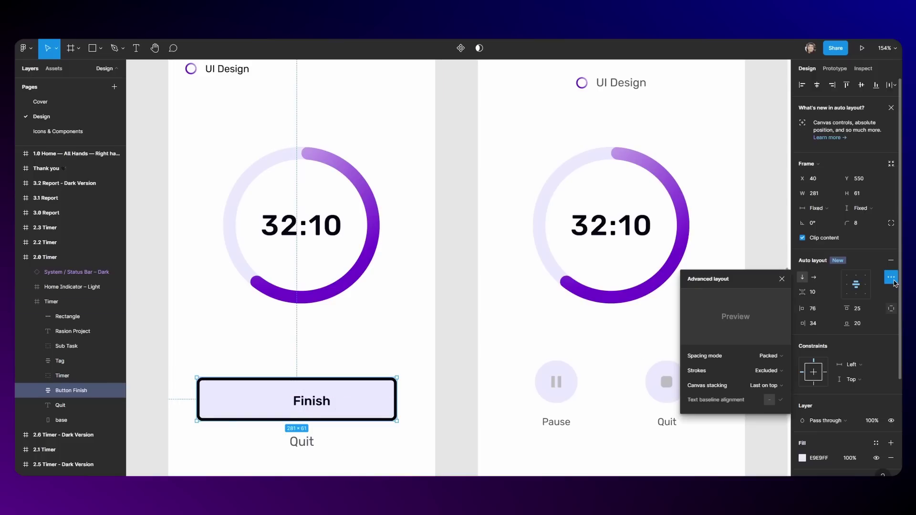
left_click(782, 359)
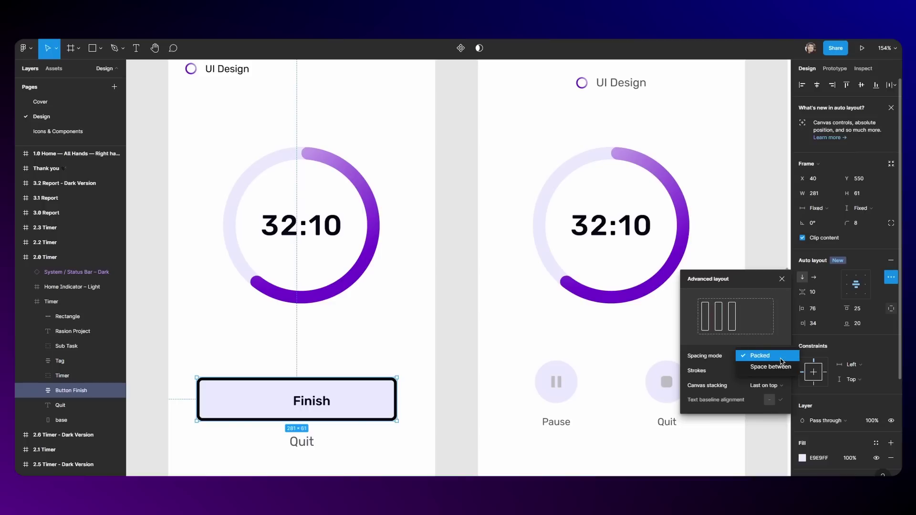
left_click(759, 358)
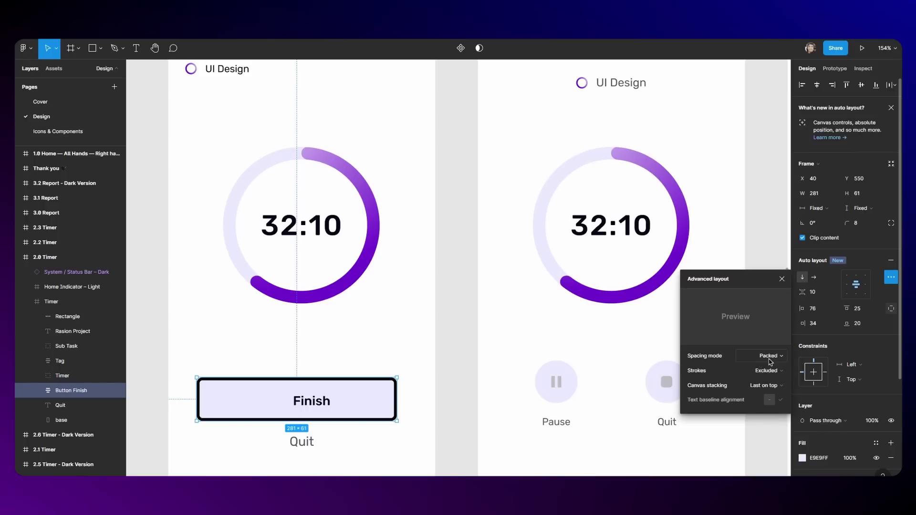
left_click(770, 359)
left_click(768, 364)
left_click(774, 355)
left_click(763, 344)
left_click(773, 356)
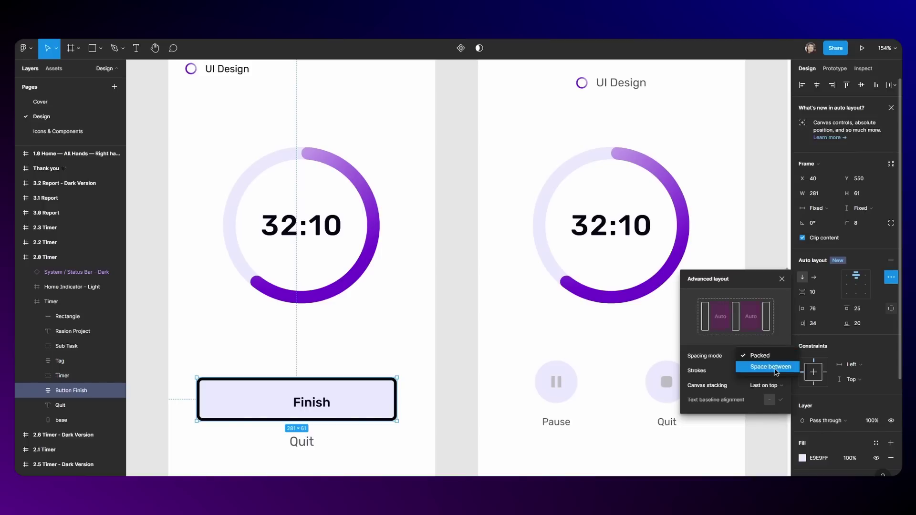
left_click(775, 371)
left_click(771, 363)
left_click(765, 355)
left_click(772, 358)
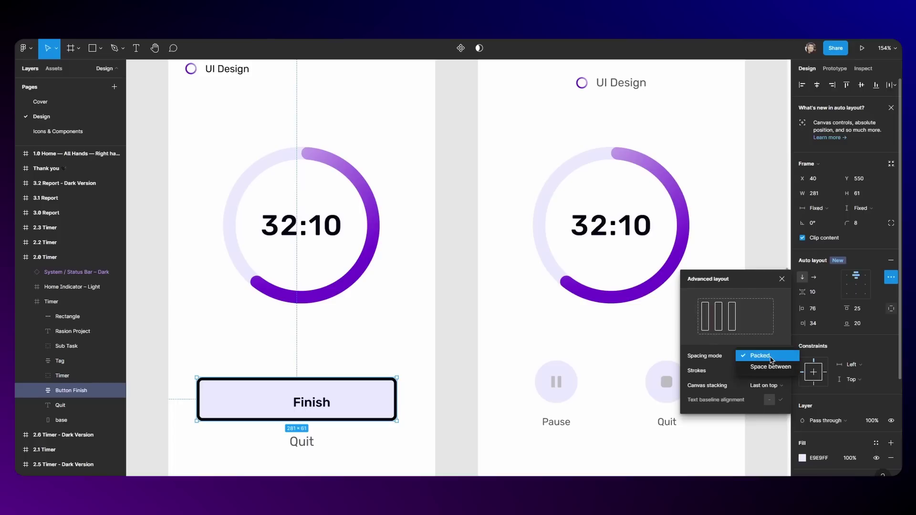
left_click(771, 358)
left_click(769, 356)
left_click(766, 356)
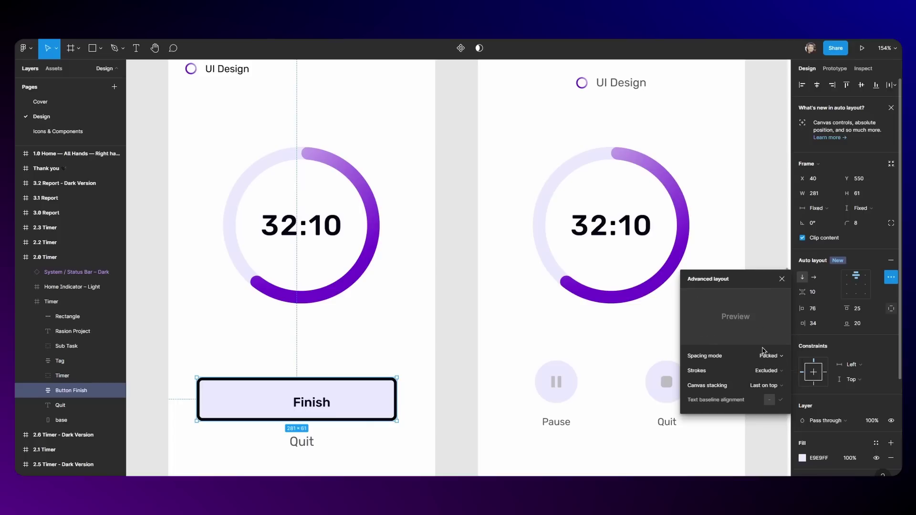
Step: Try excluding the button's stroke, then set Strokes to Included in layout
left_click(771, 371)
left_click(766, 363)
left_click(766, 372)
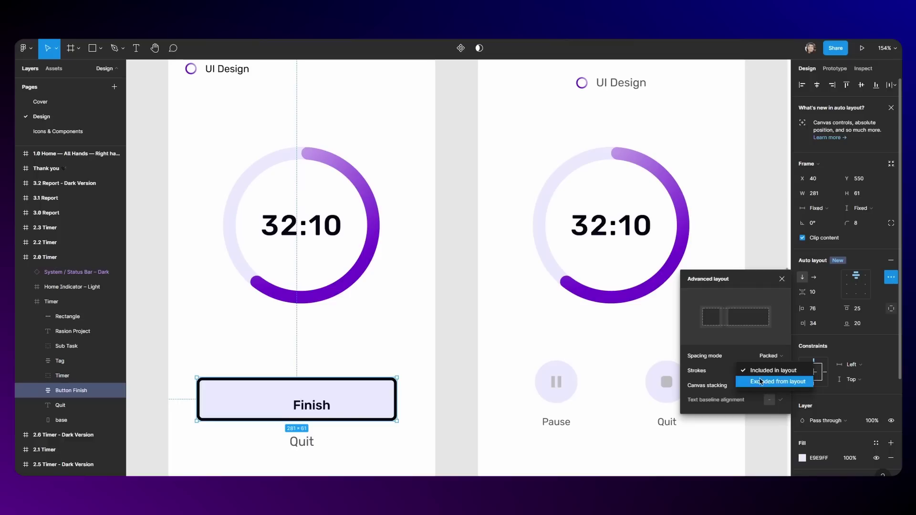
left_click(761, 381)
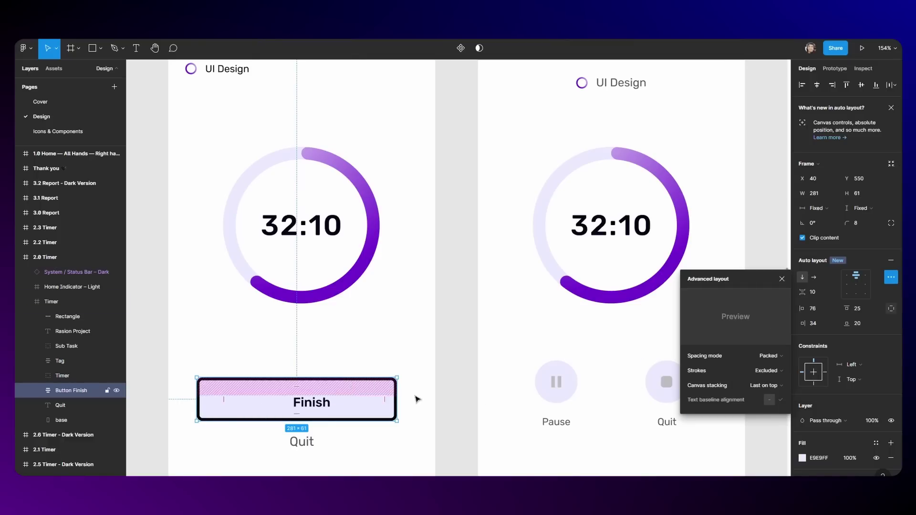
left_click(763, 370)
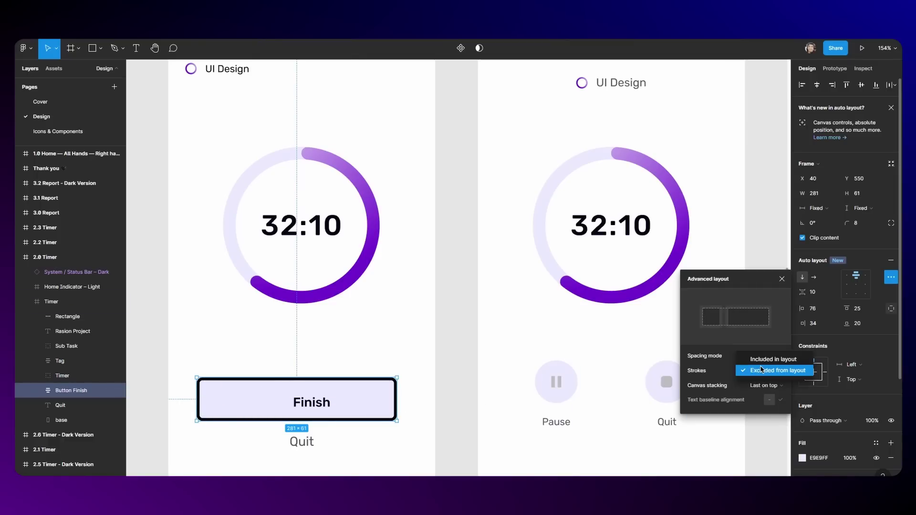
left_click(769, 359)
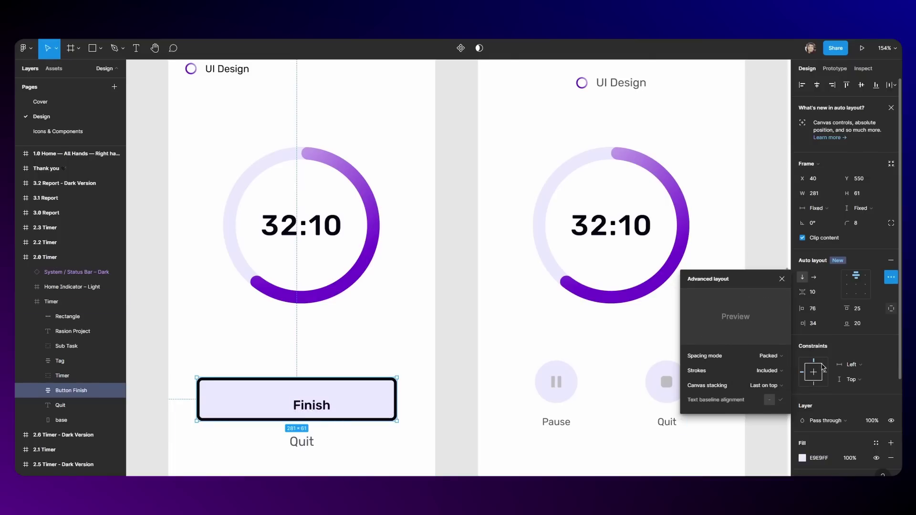
Step: Set Canvas stacking to First on top and close the advanced layout settings
left_click(767, 385)
left_click(768, 371)
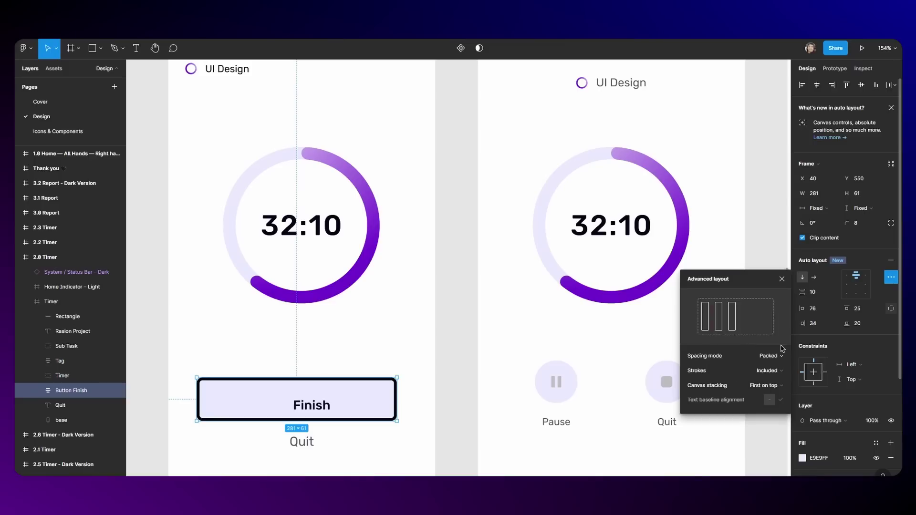
left_click(540, 236)
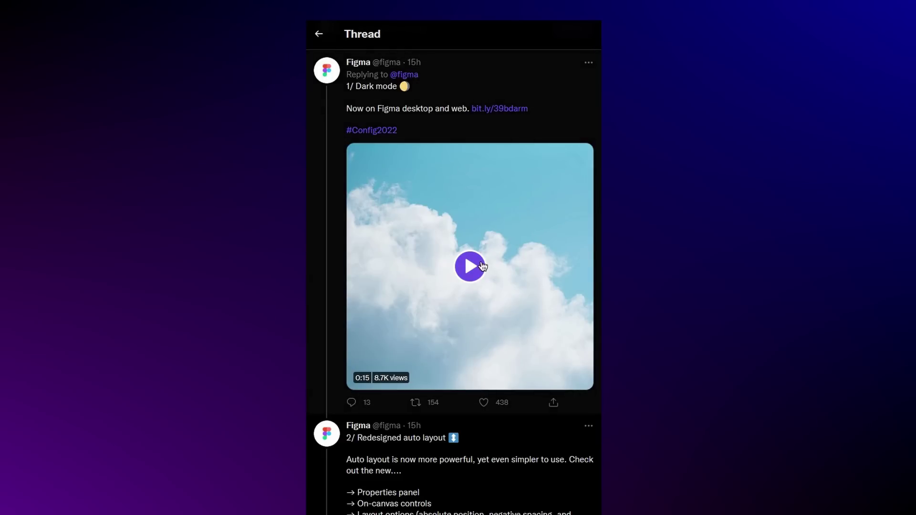
scroll(453, 282, "down", 12)
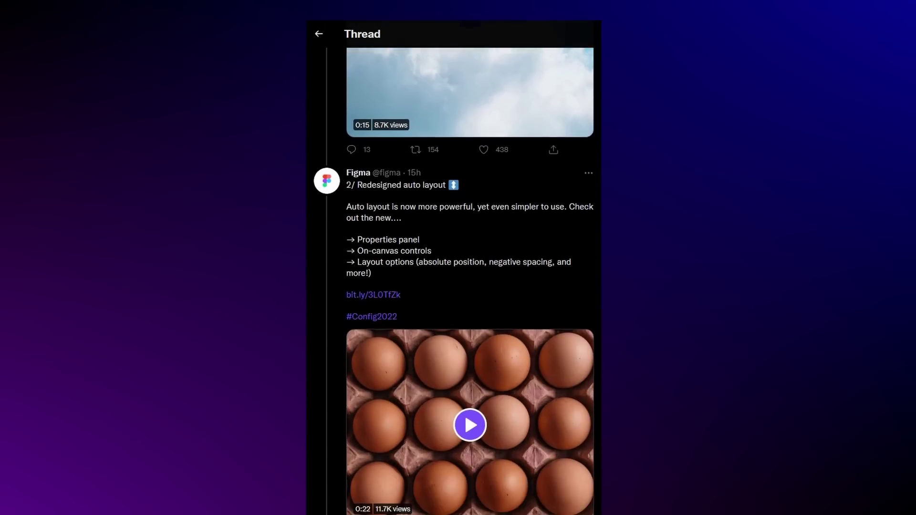
scroll(453, 282, "down", 9)
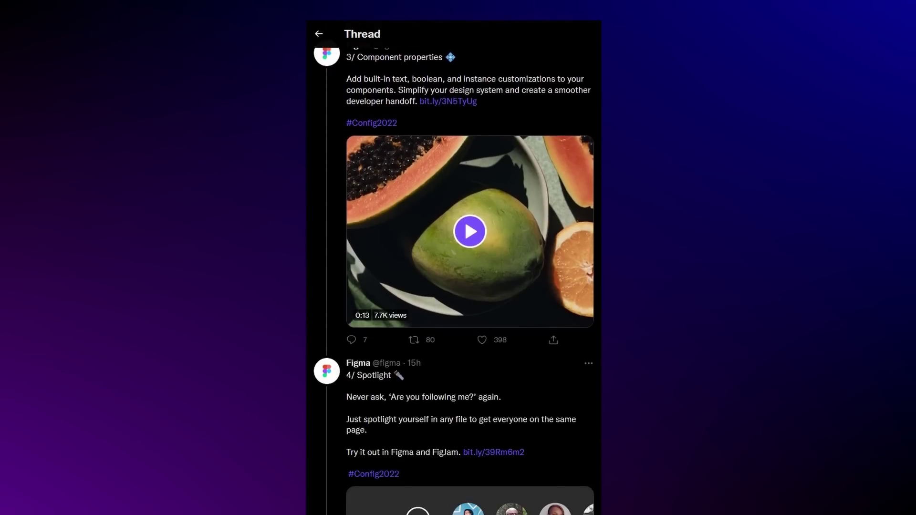
scroll(453, 282, "down", 10)
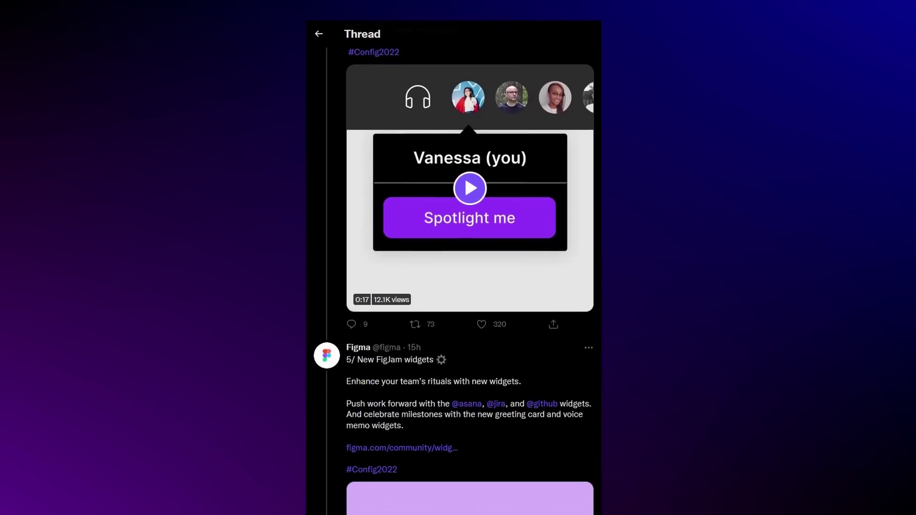
scroll(454, 281, "down", 9)
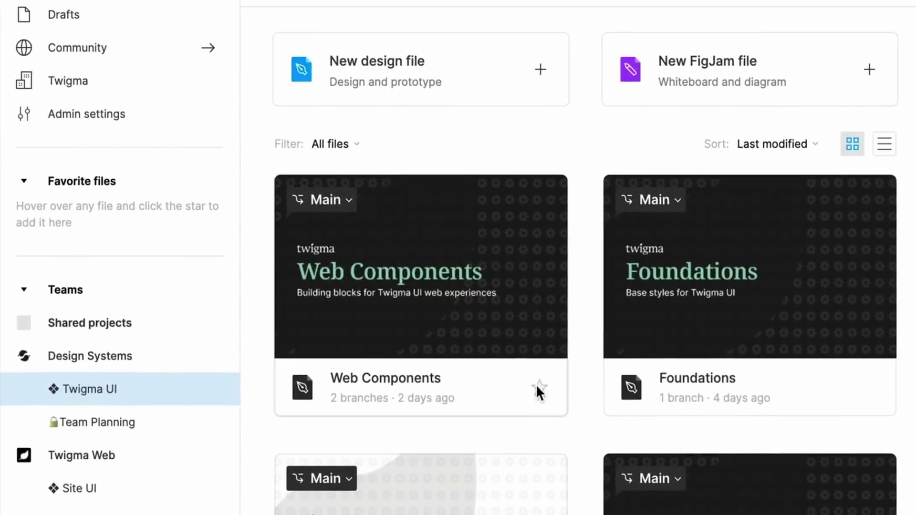
Step: Star the Web Components file card, checking the Guest checkout revamp file's options along the way
left_click(537, 386)
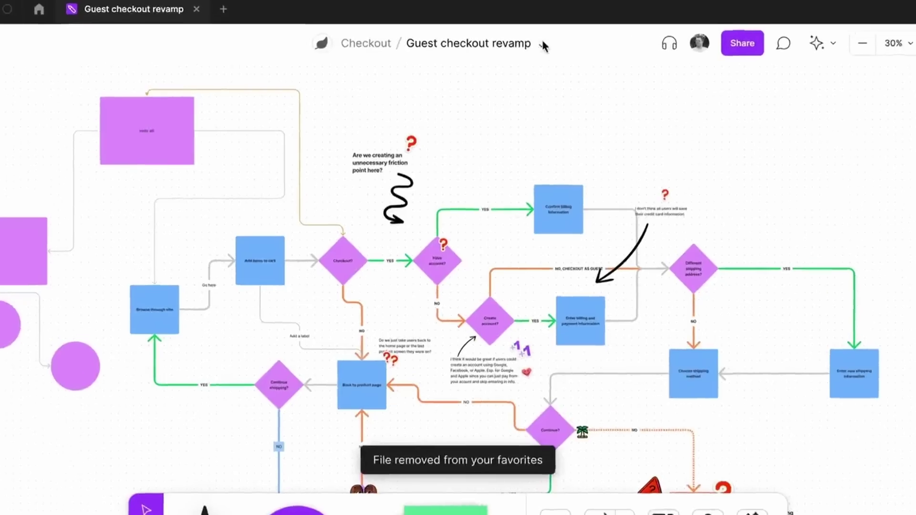
left_click(542, 44)
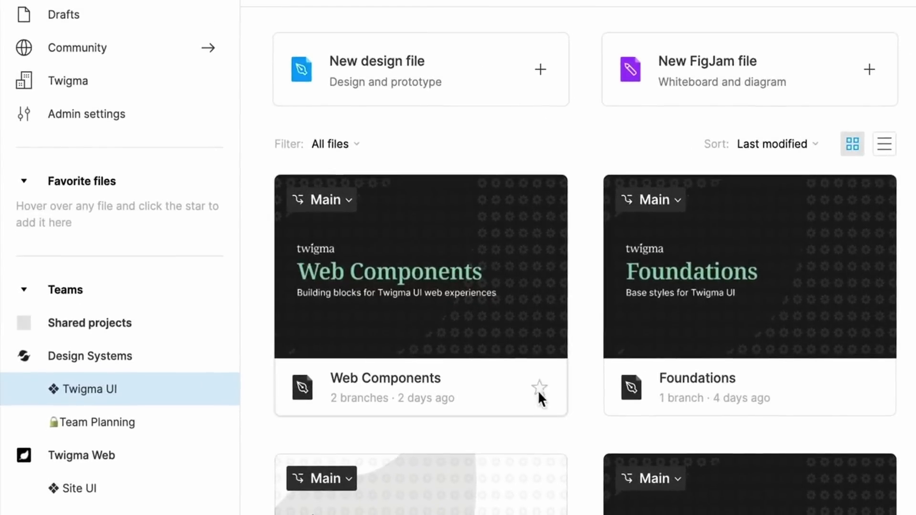
left_click(536, 383)
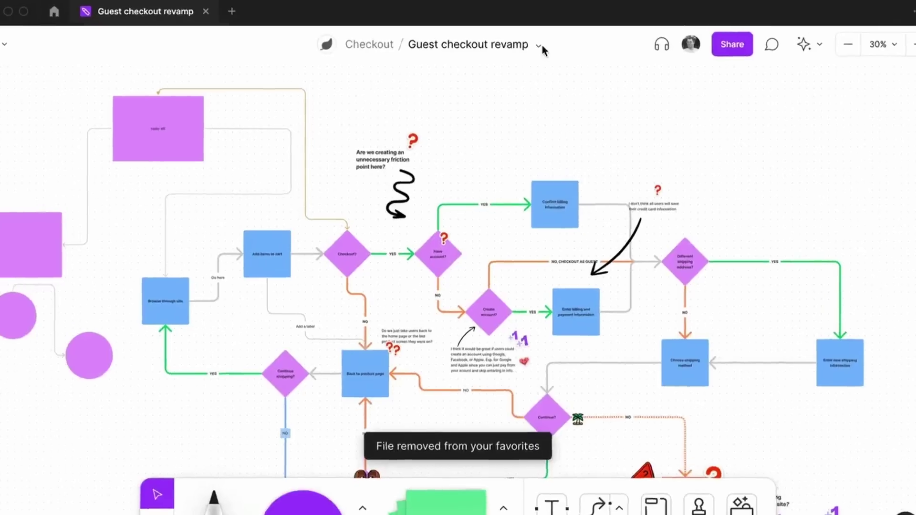
left_click(539, 46)
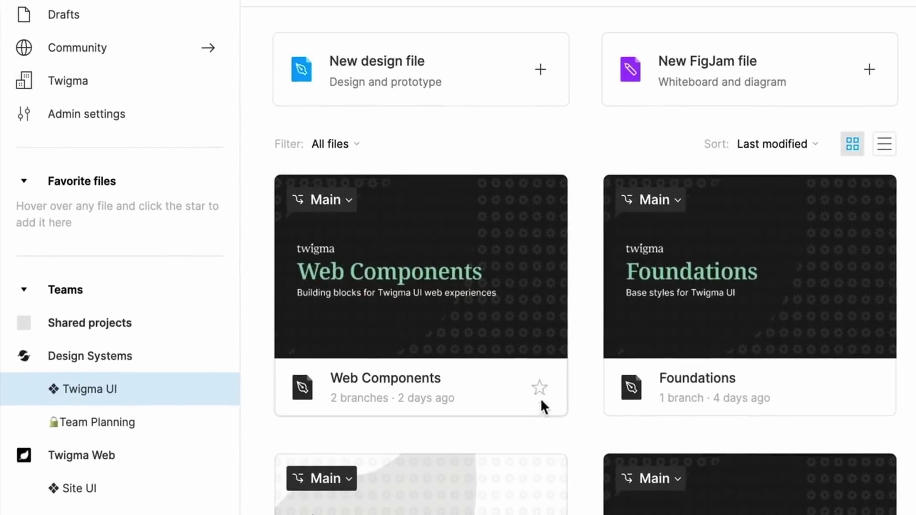
left_click(536, 383)
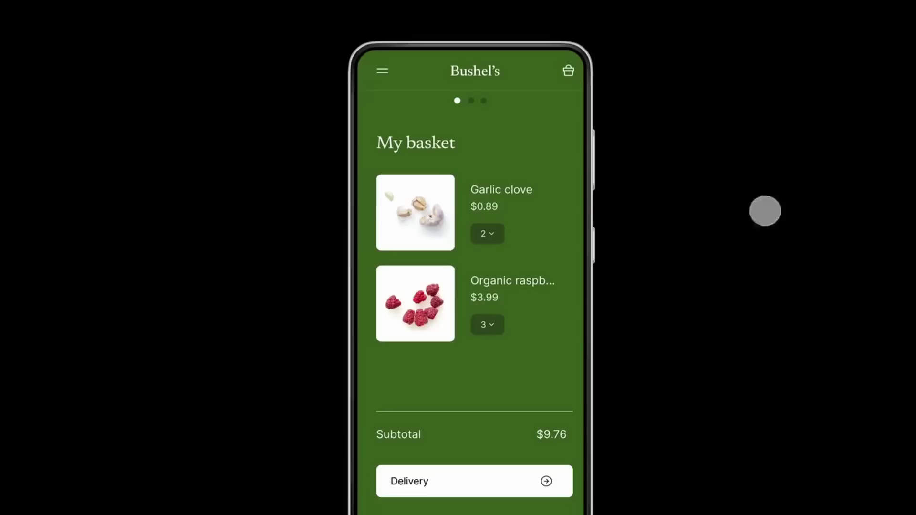
Step: Set the Bushel's prototype link access to Anyone with the link and password, enter a password, and save
left_click(853, 12)
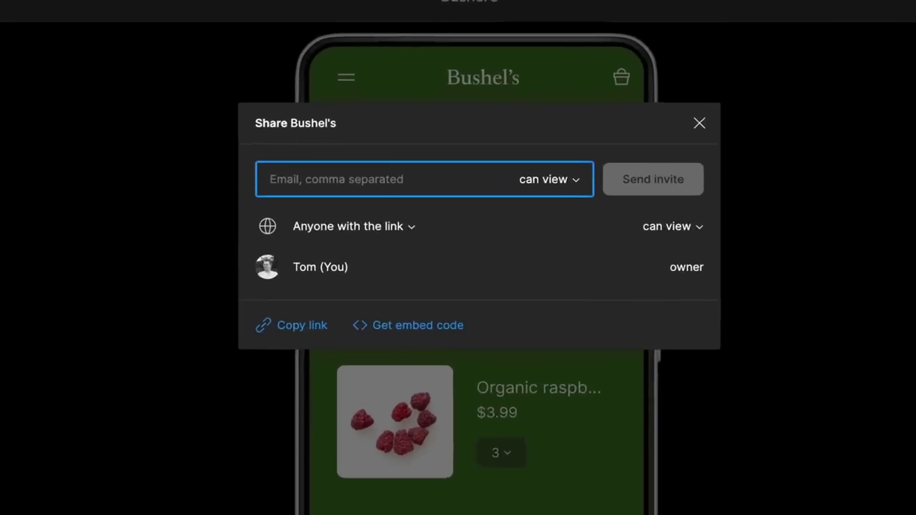
left_click(403, 230)
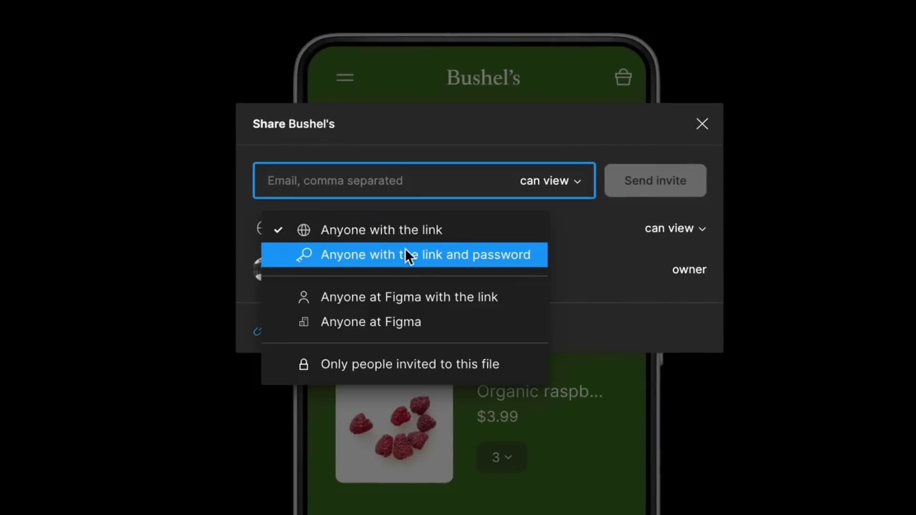
left_click(405, 251)
left_click(402, 265)
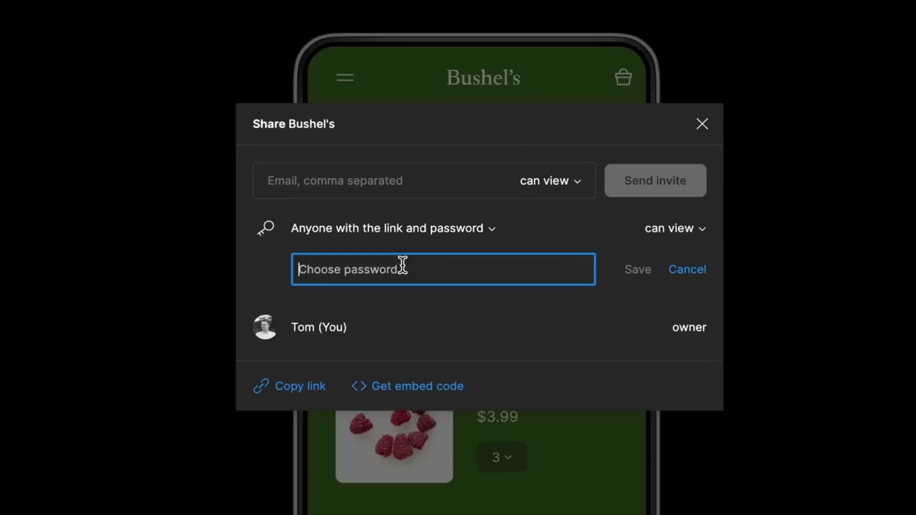
type("123456789")
left_click(635, 270)
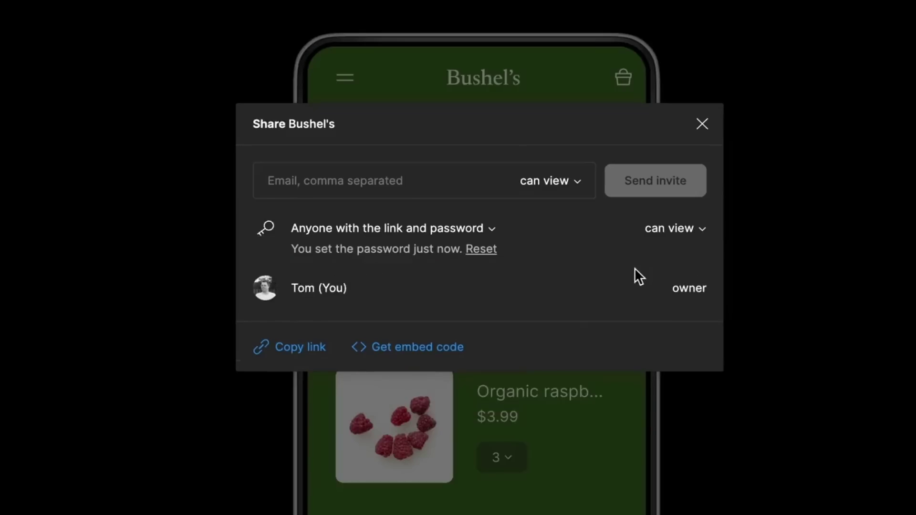
Step: Open the protected prototype link and submit the password to view it
left_click(290, 347)
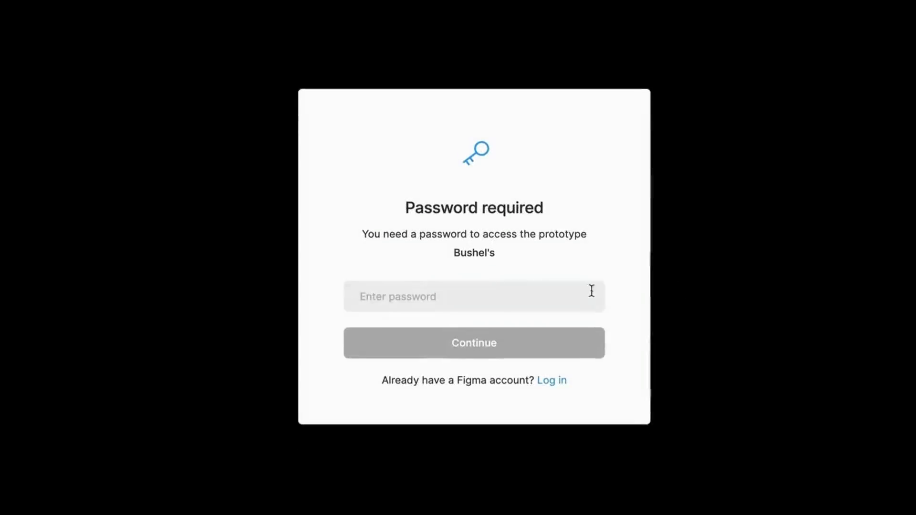
type("123456789")
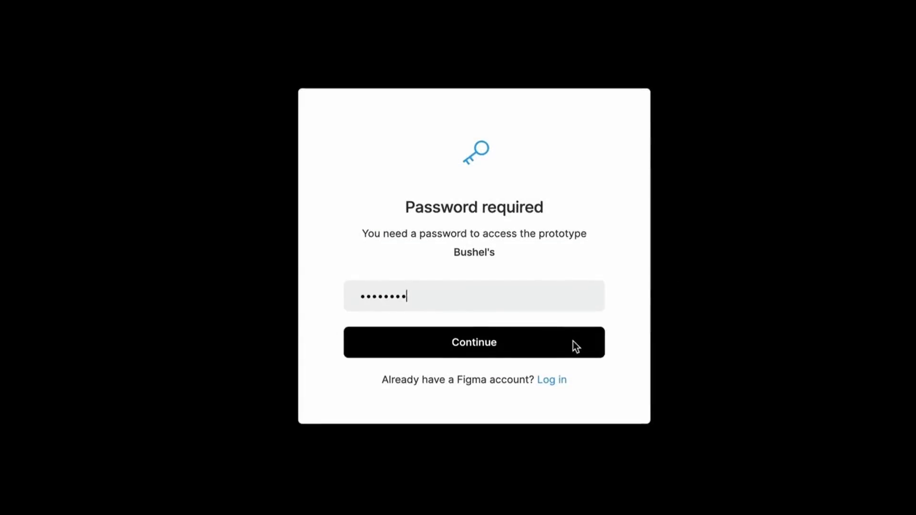
left_click(571, 344)
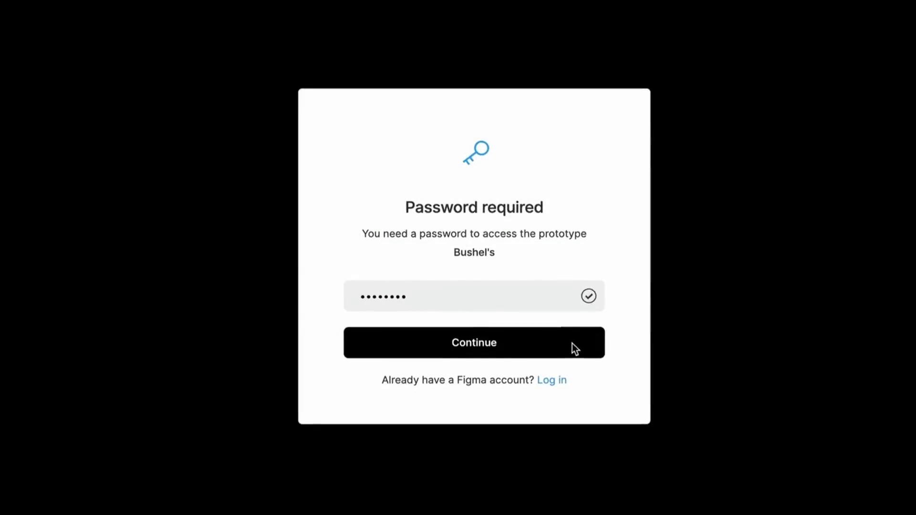